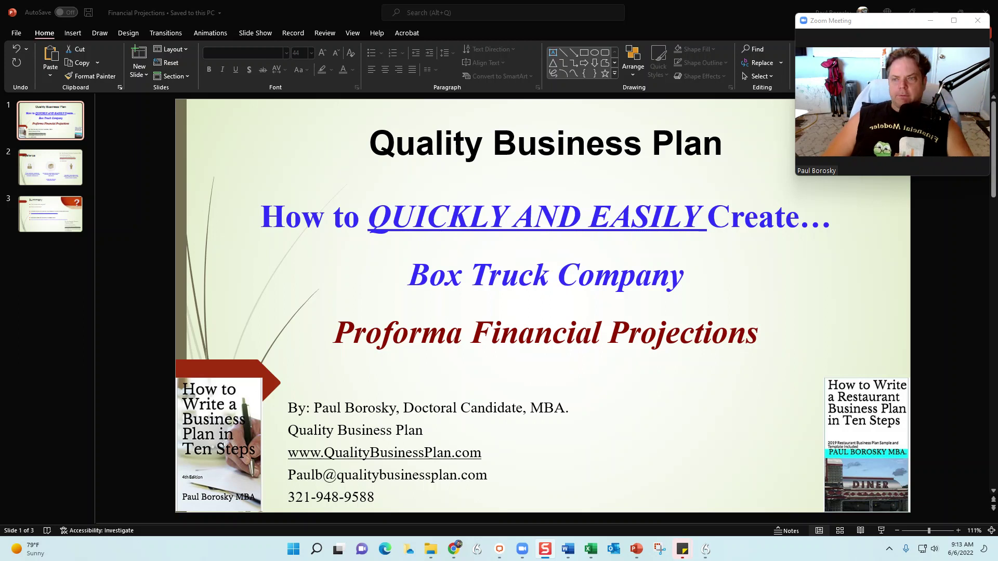
Step: Show slide 2, the Experience slide listing the presenter's three credentials
click(36, 159)
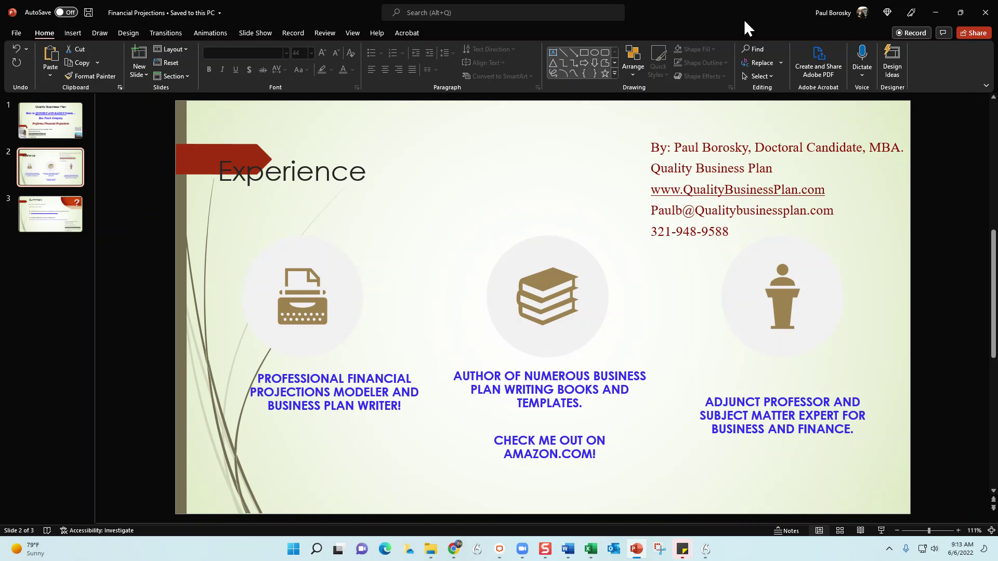
Step: Switch from PowerPoint to the Box Truck Financials workbook's Information Page in Excel
key(alt+Tab)
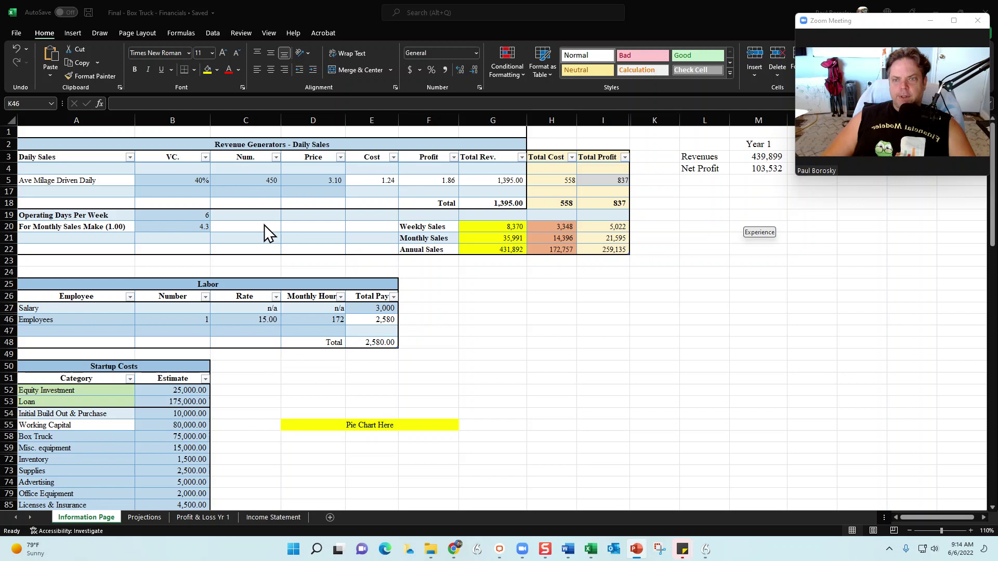
click(269, 186)
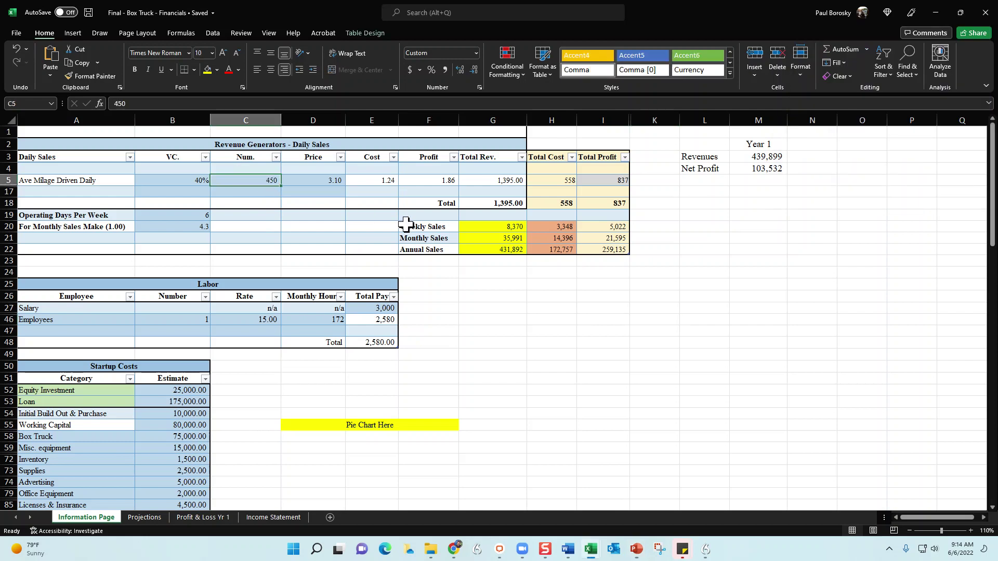
text(500)
key(Return)
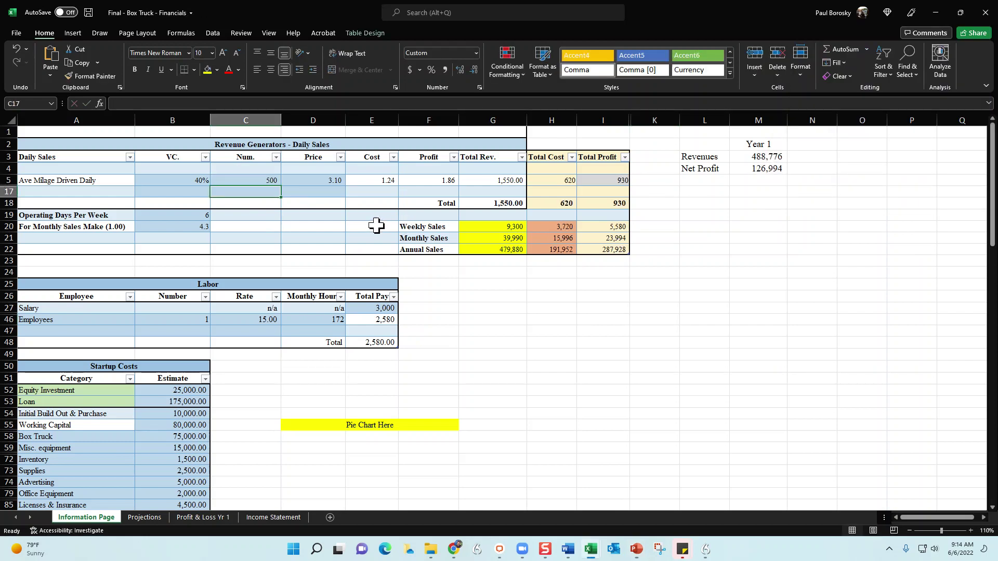
click(265, 184)
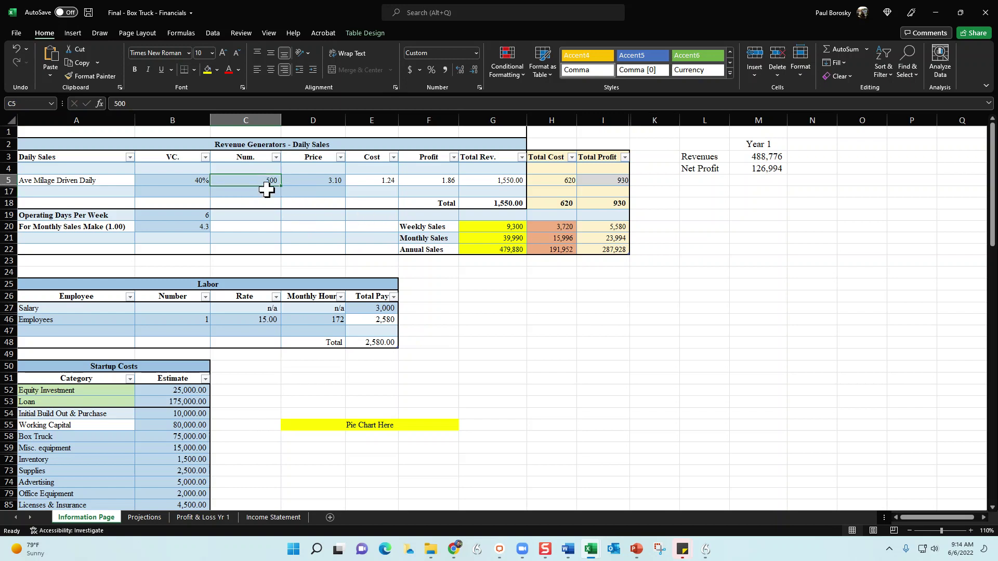
text(450)
key(Return)
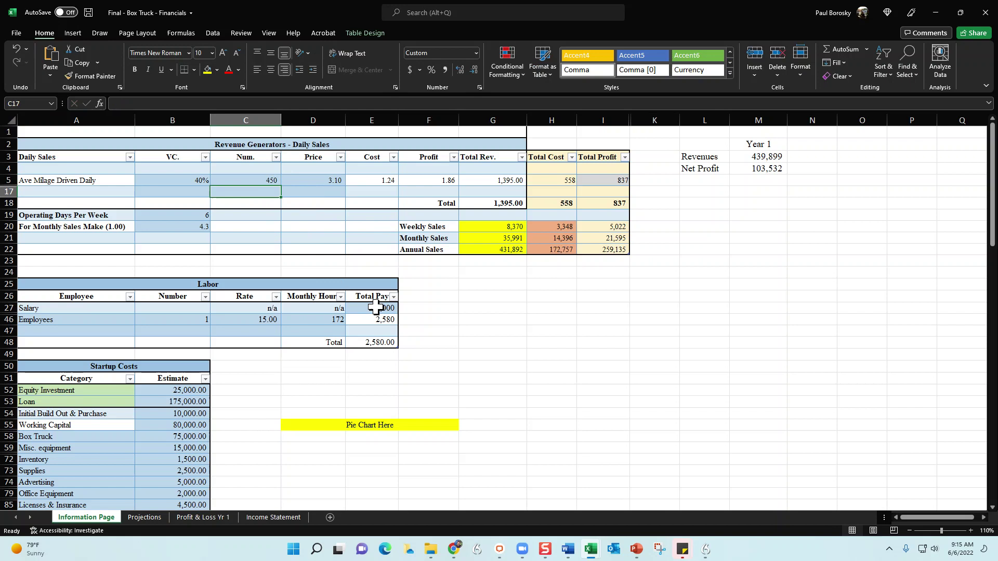
click(210, 517)
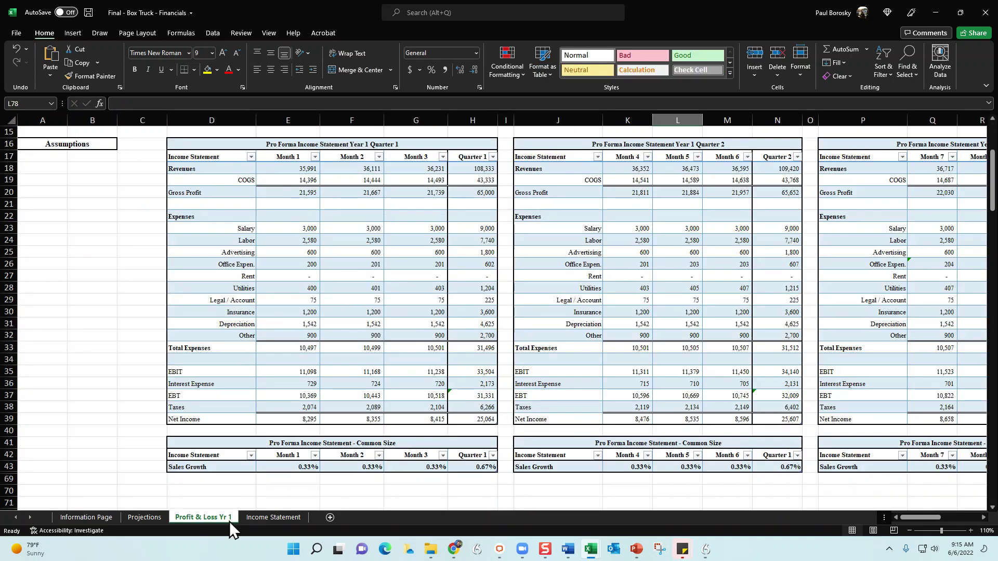
click(264, 517)
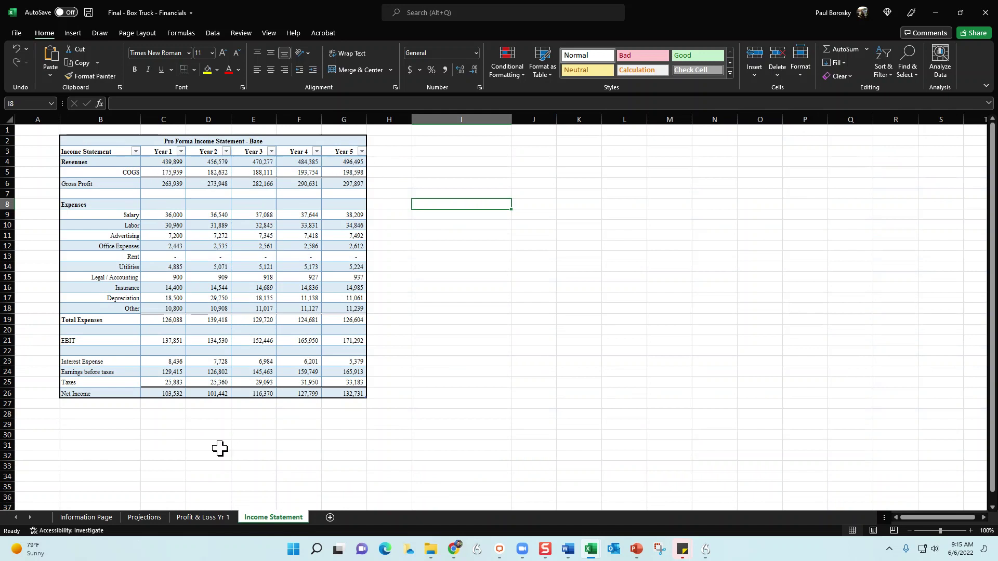
click(106, 516)
click(198, 181)
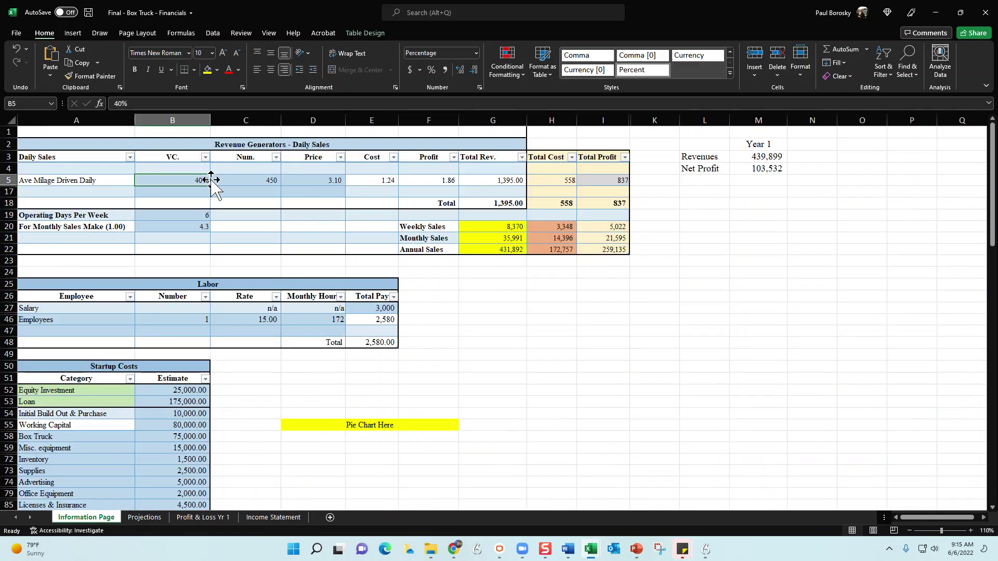
click(262, 180)
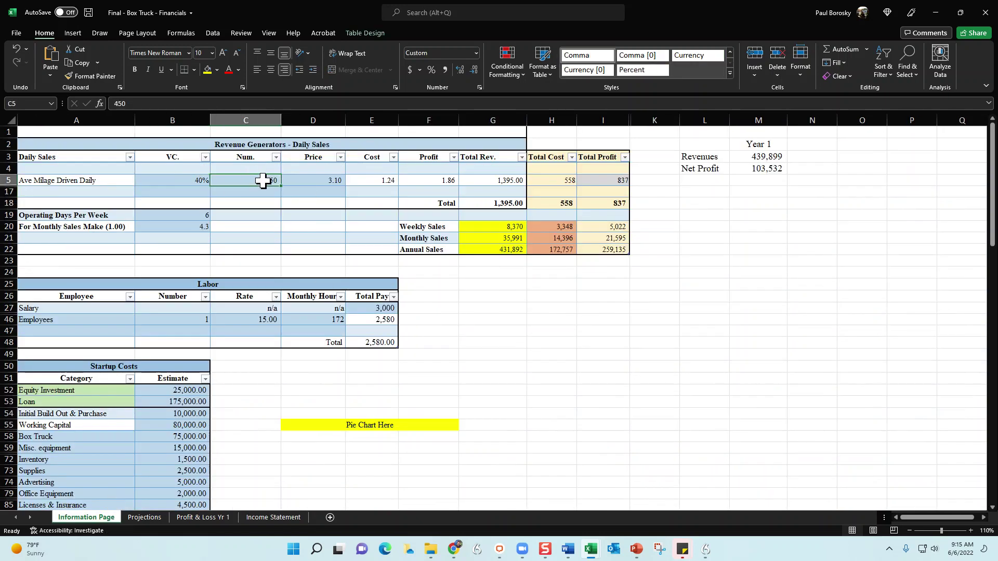
click(555, 320)
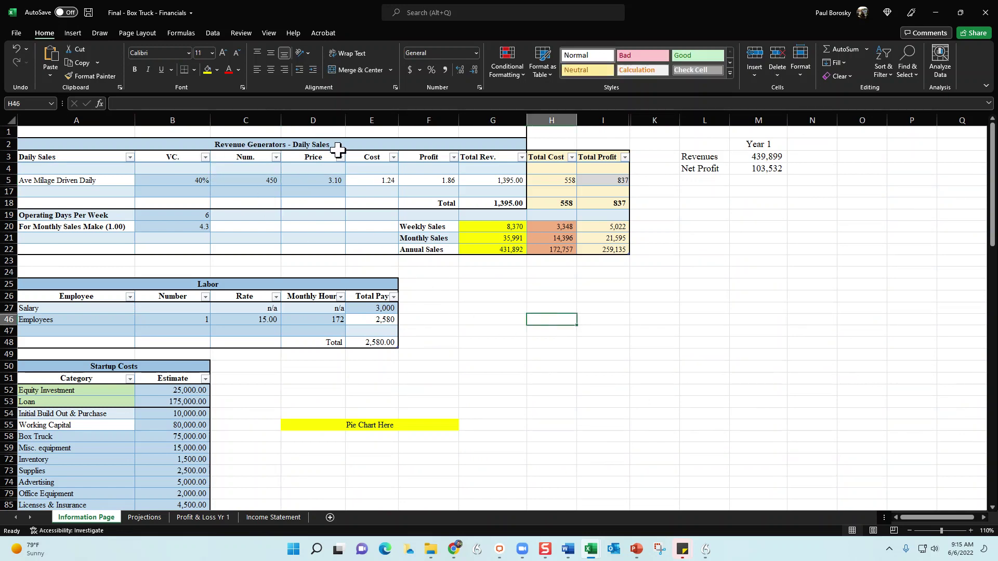
click(164, 182)
click(230, 181)
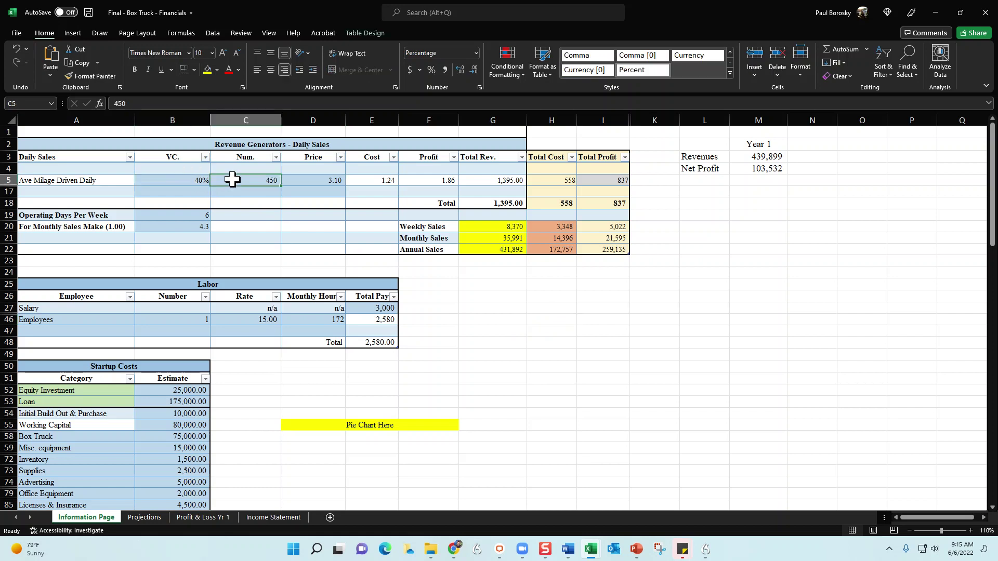
click(326, 181)
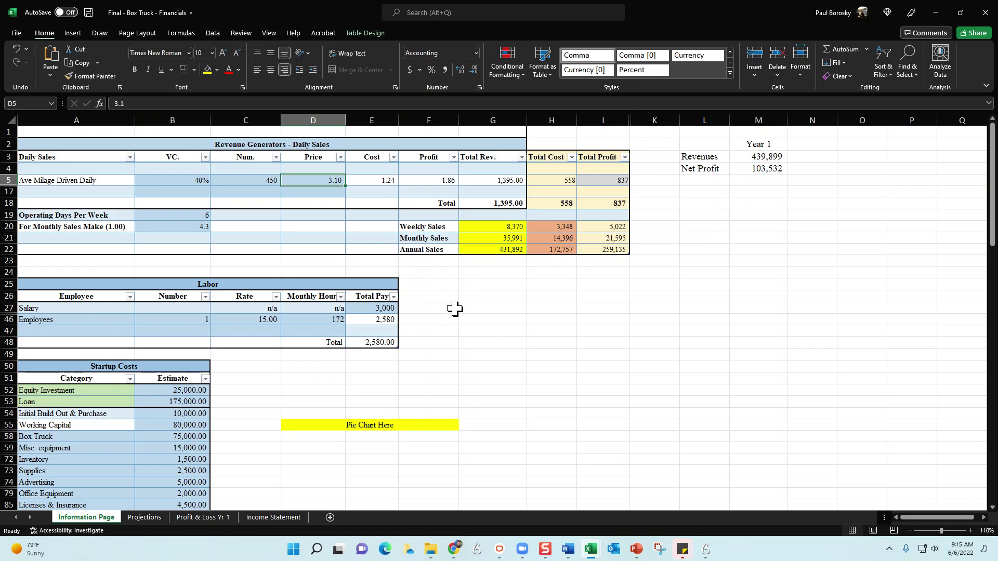
click(488, 309)
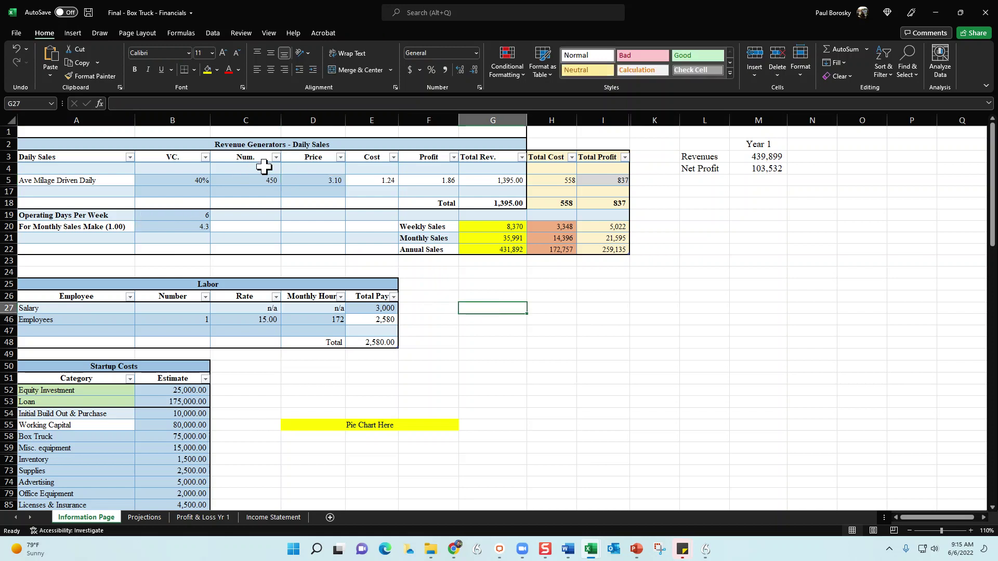
click(176, 216)
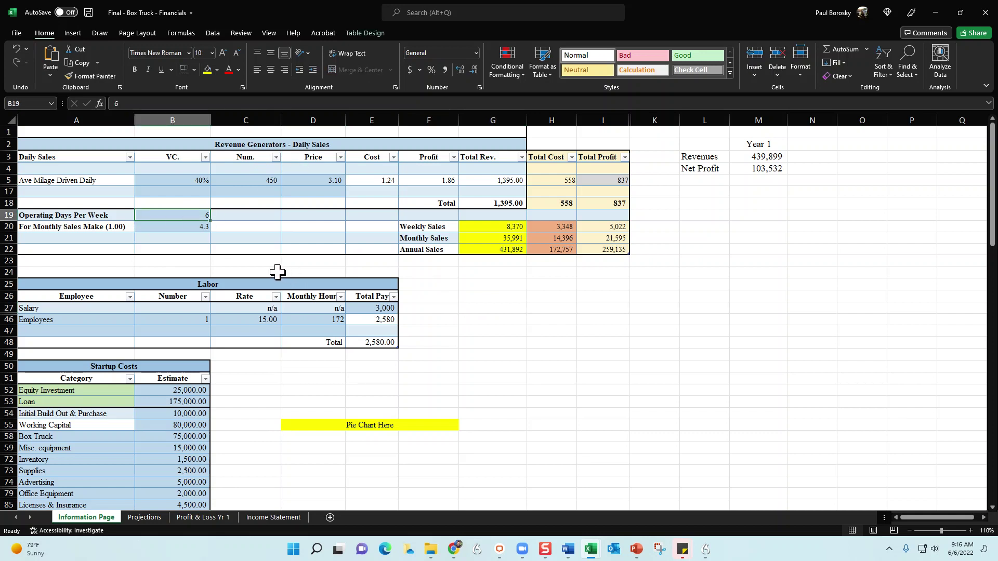
Step: Try 7, then 6, and settle on 5 operating days per week in B19
text(7)
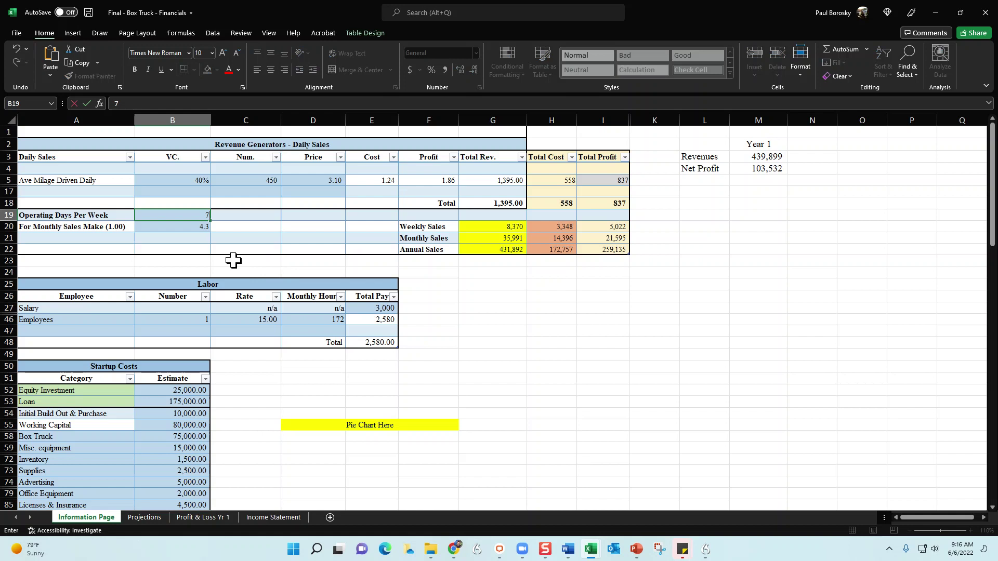
key(Return)
key(Up)
text(6)
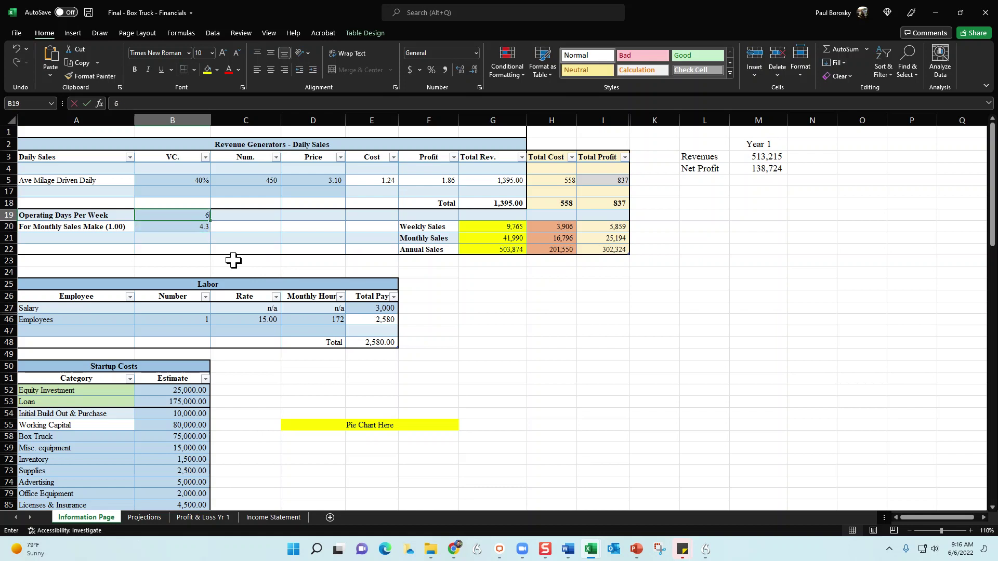
key(Return)
key(Up)
text(5)
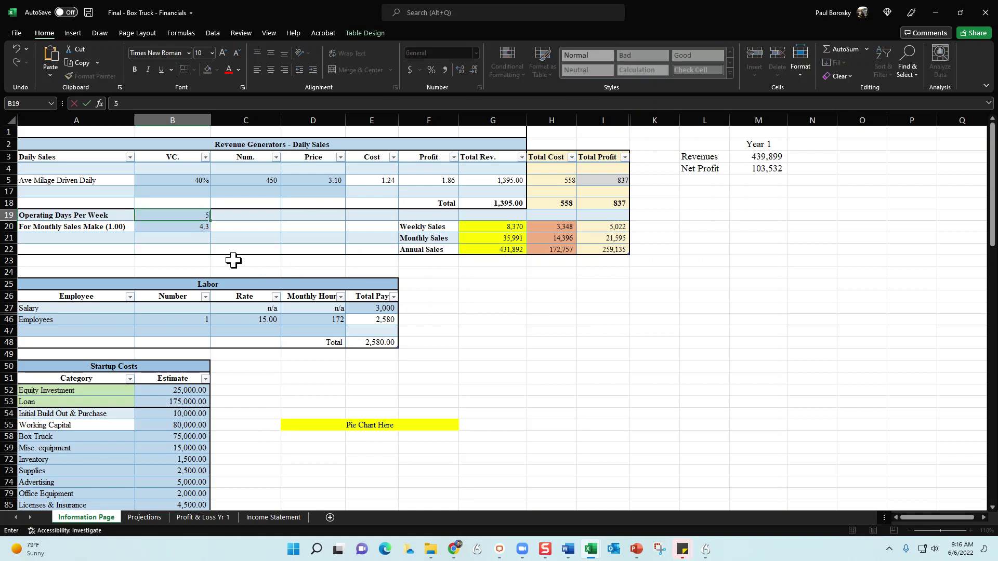
key(Return)
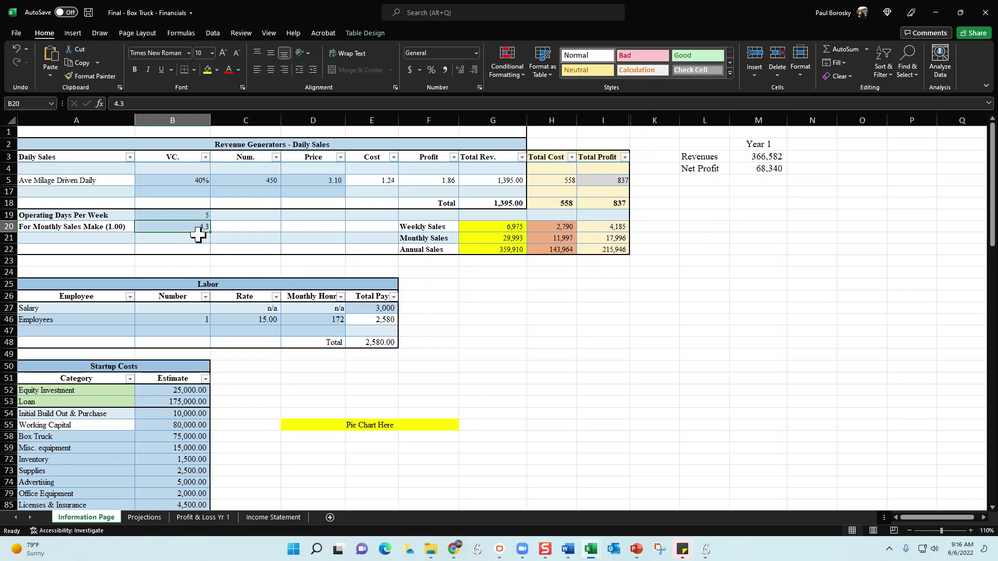
click(174, 217)
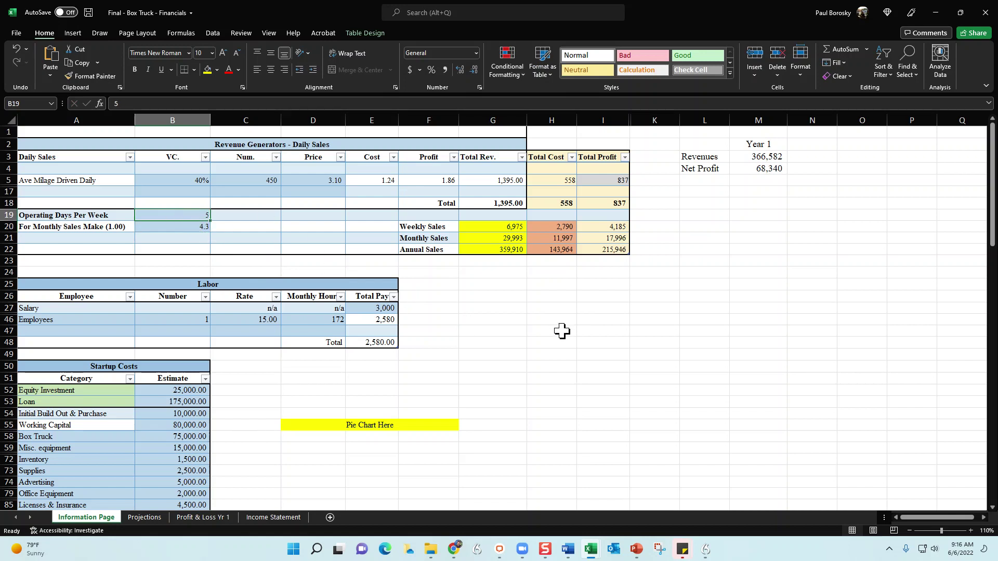
Step: Enter 4 employees at a 17.00 hourly rate in the Labor table's Employees row
scroll(624, 416, down, 4)
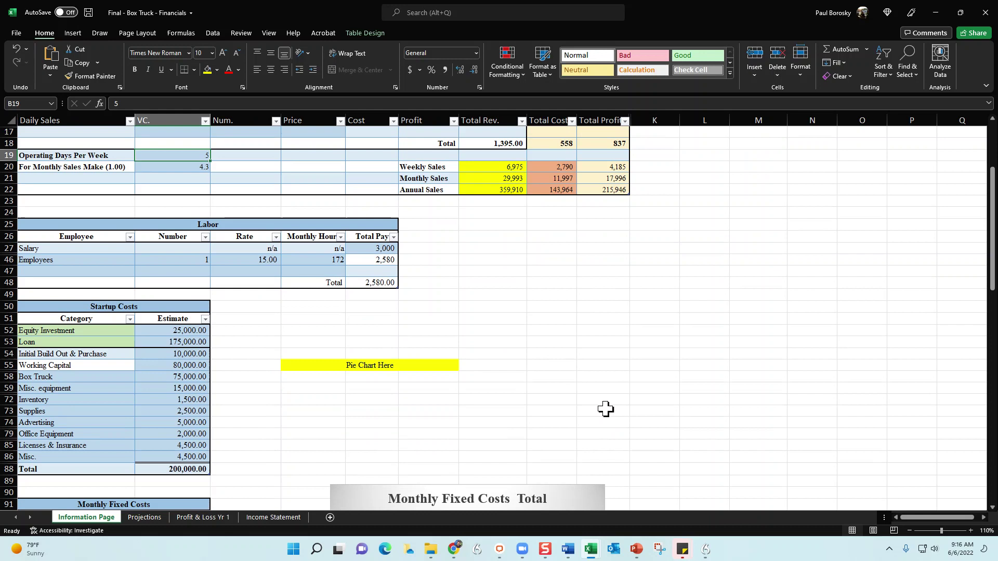
click(391, 180)
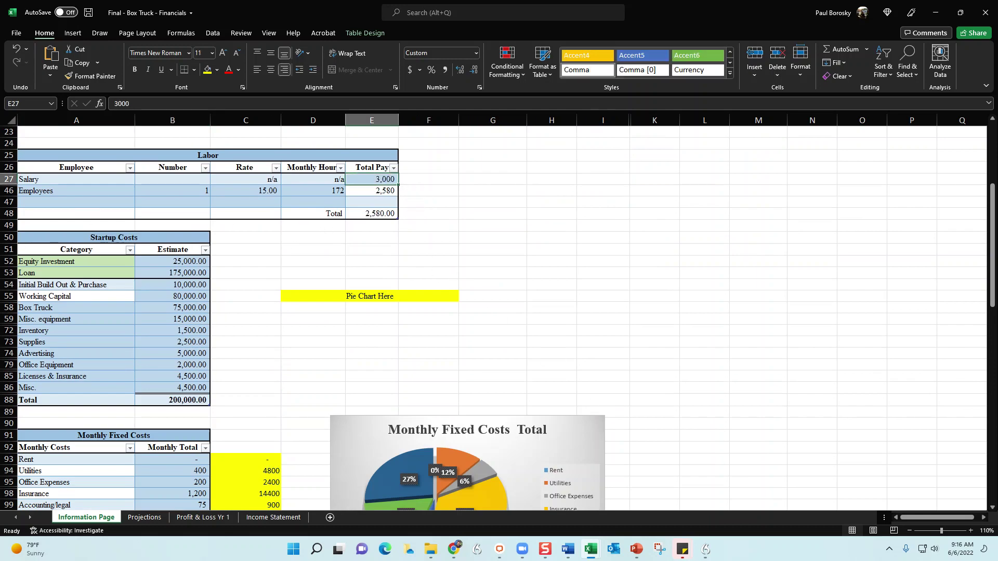
click(176, 192)
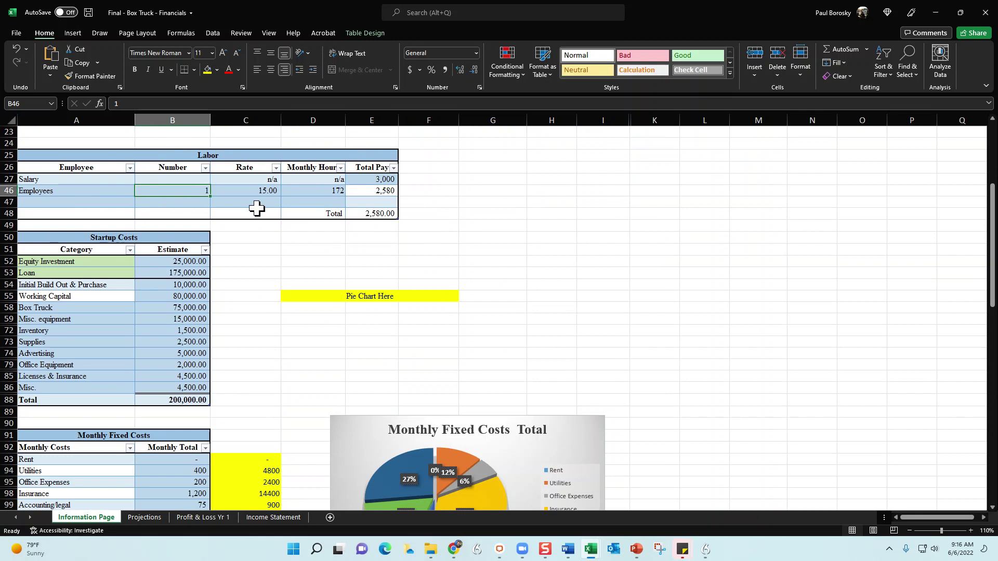
text(4)
key(Tab)
text(1)
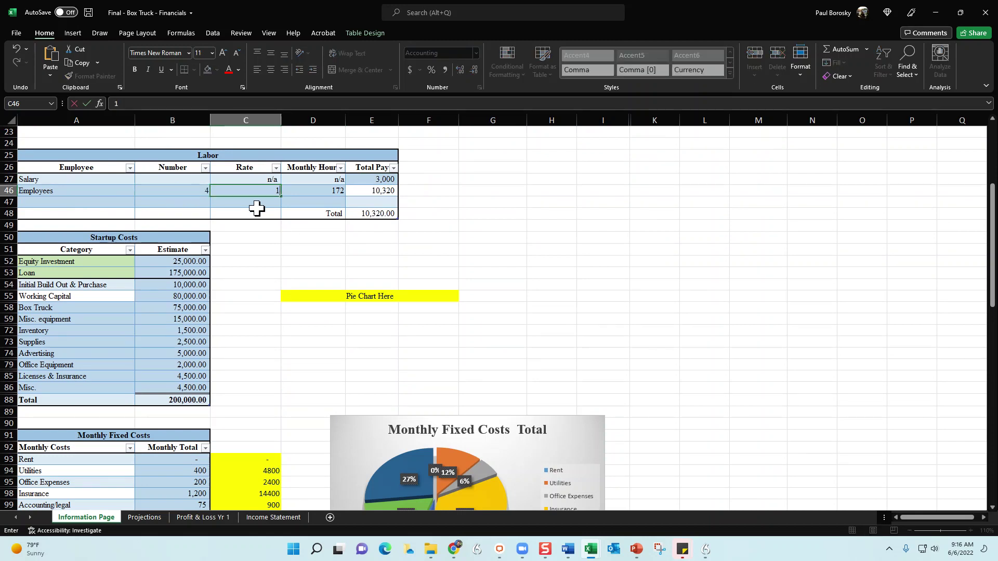
key(Return)
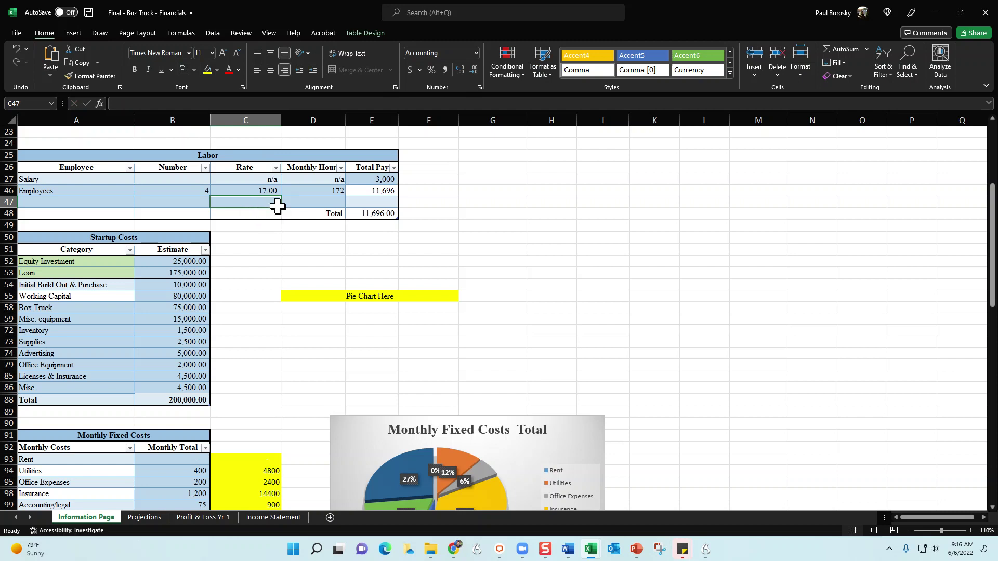
click(333, 191)
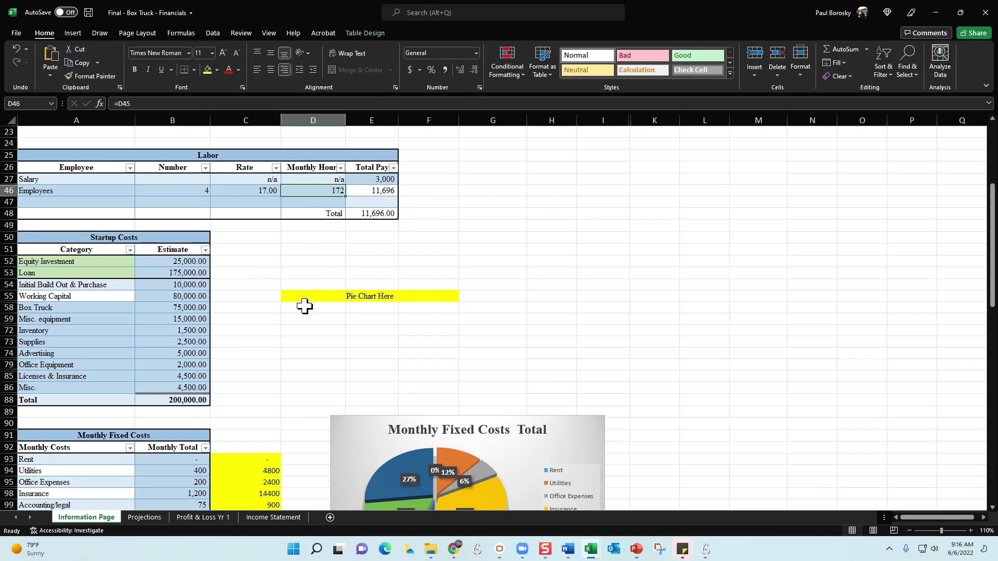
scroll(304, 307, down, 1)
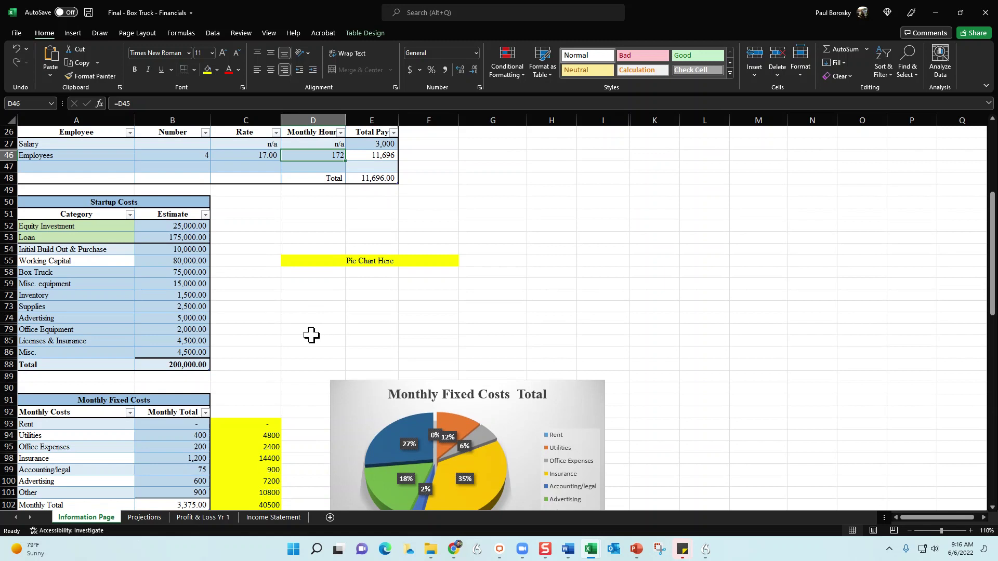
drag(80, 232, 180, 234)
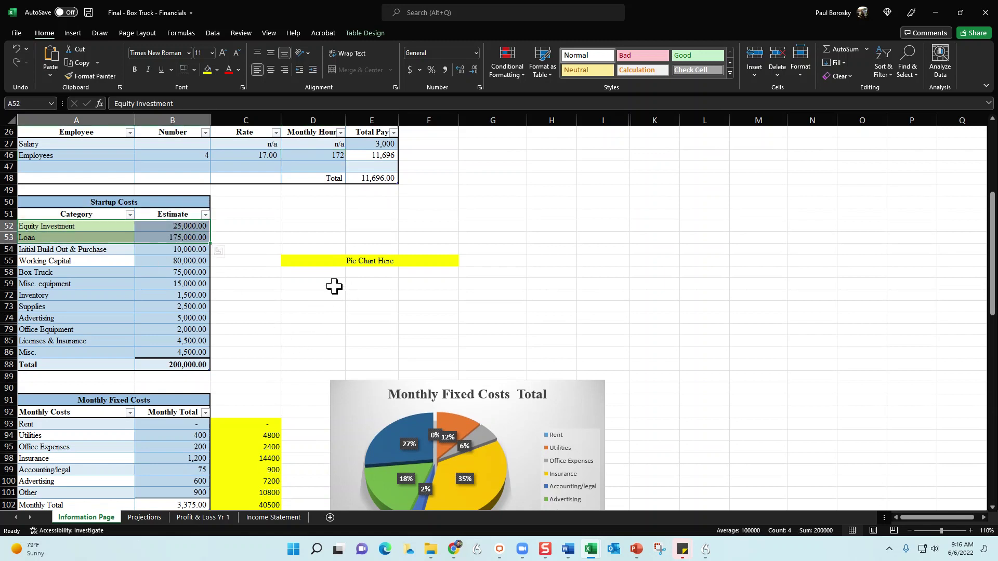
click(333, 223)
click(193, 226)
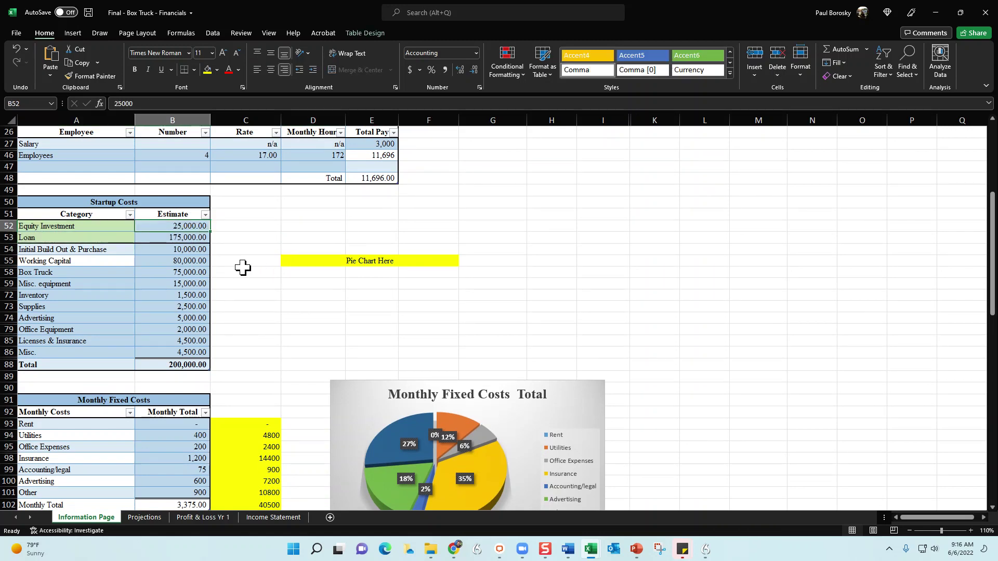
click(175, 238)
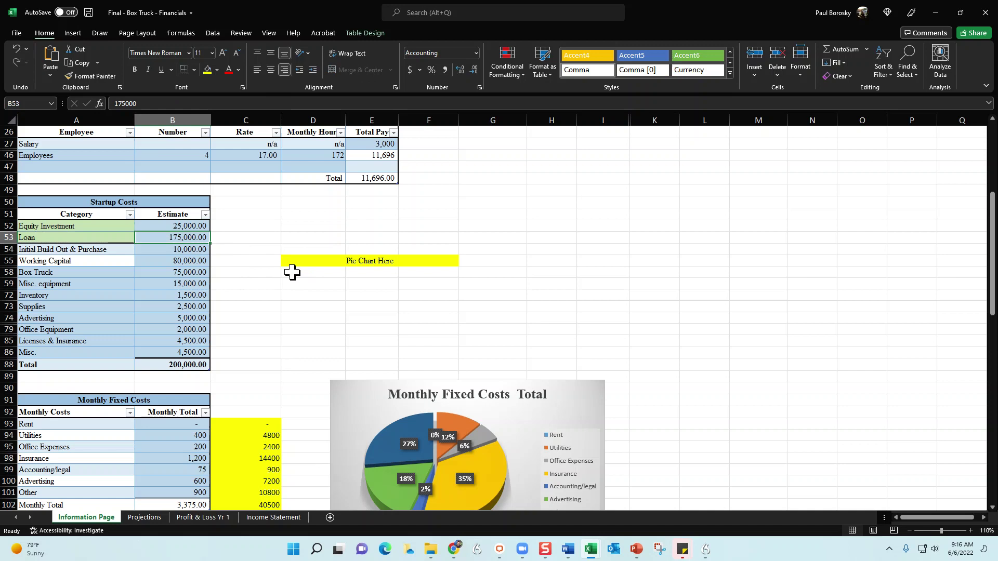
click(306, 225)
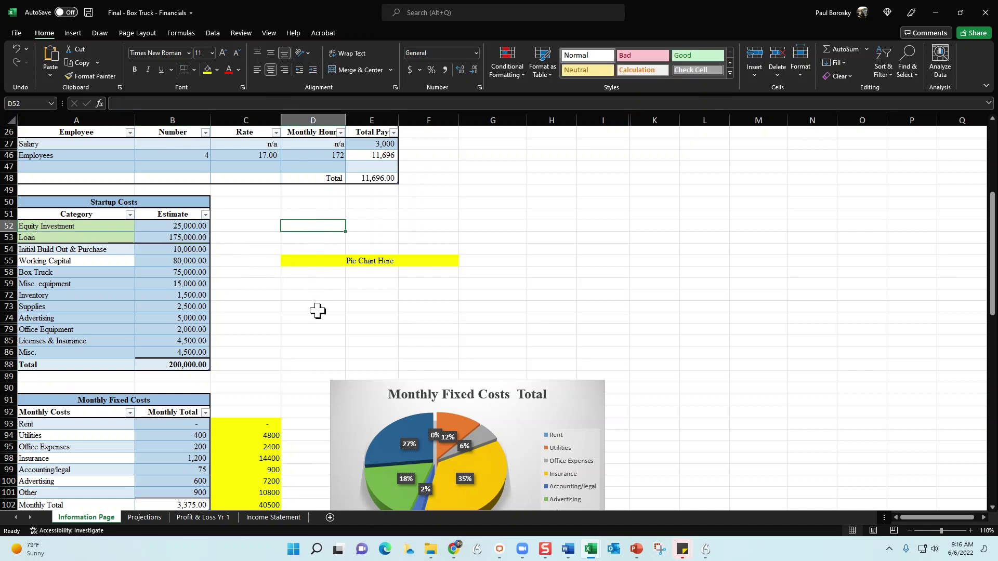
click(70, 250)
drag(70, 250, 161, 353)
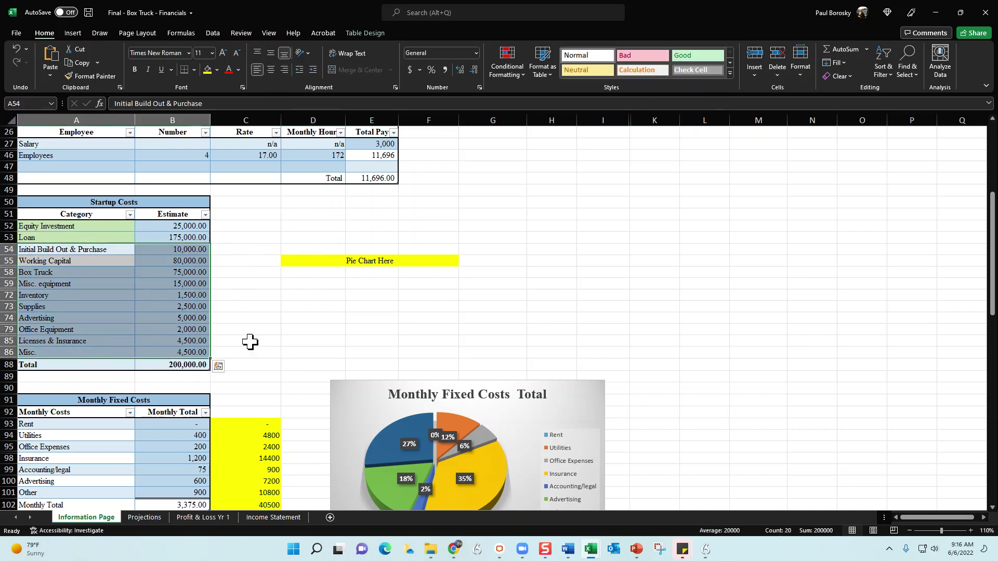
click(308, 314)
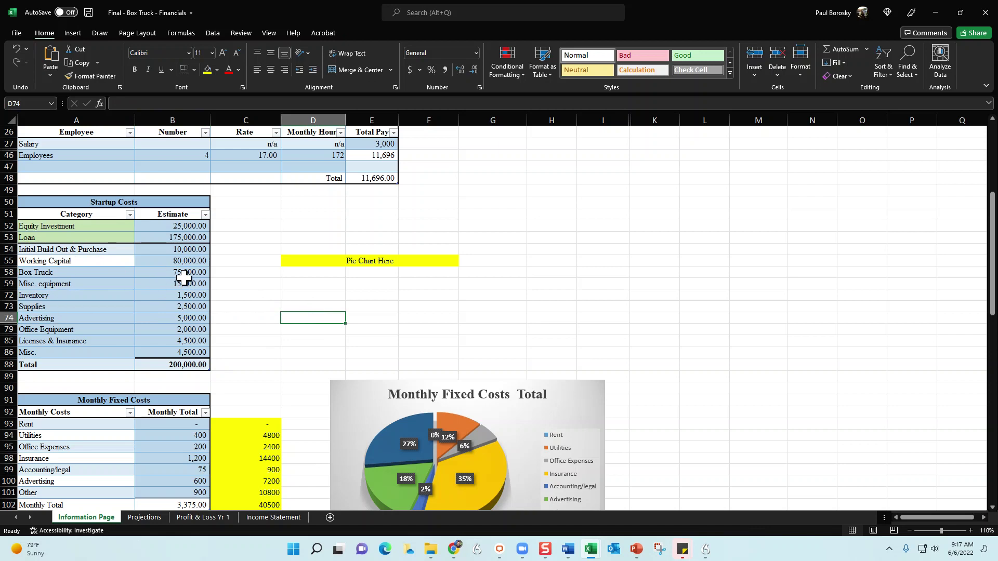
scroll(181, 283, down, 5)
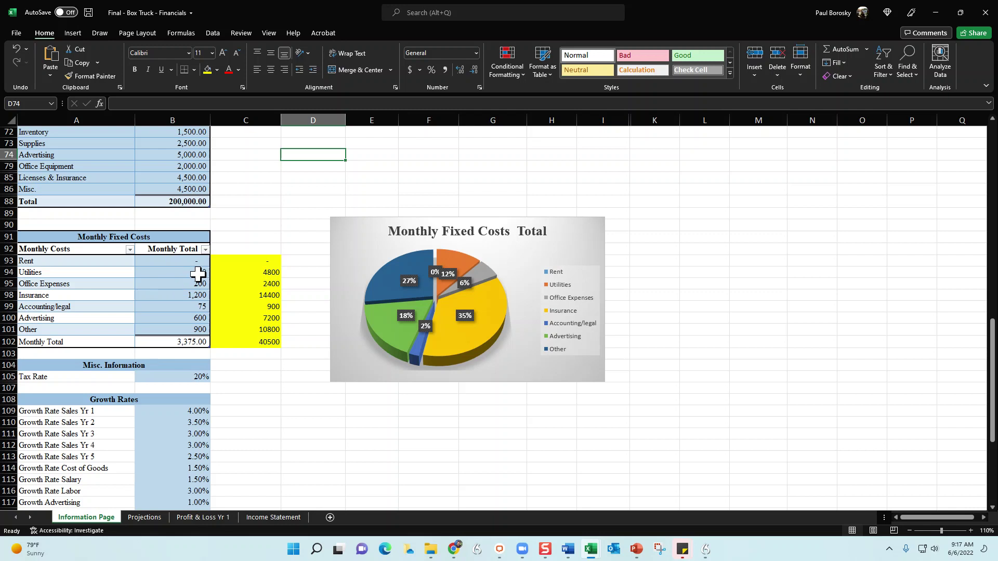
click(197, 331)
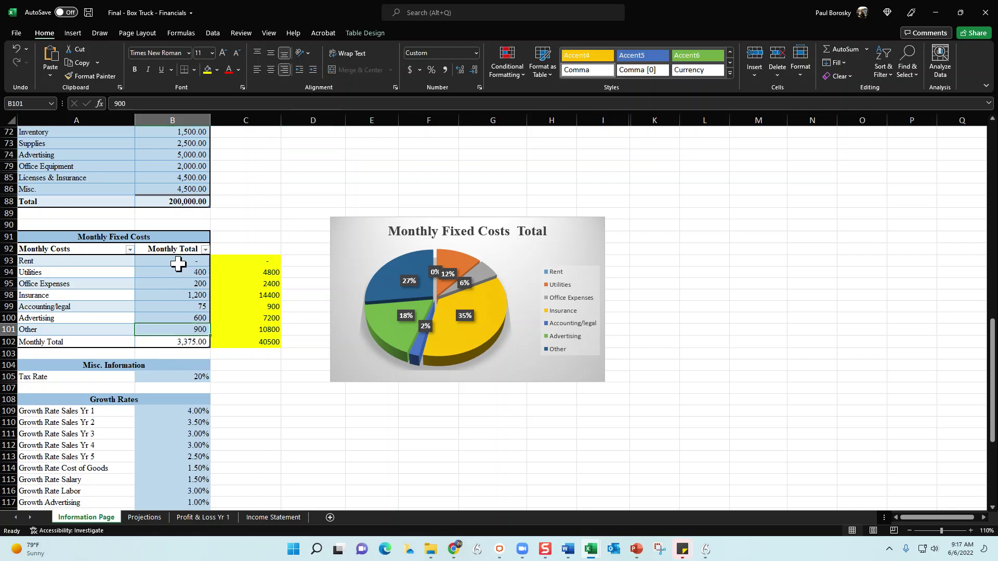
drag(179, 260, 172, 330)
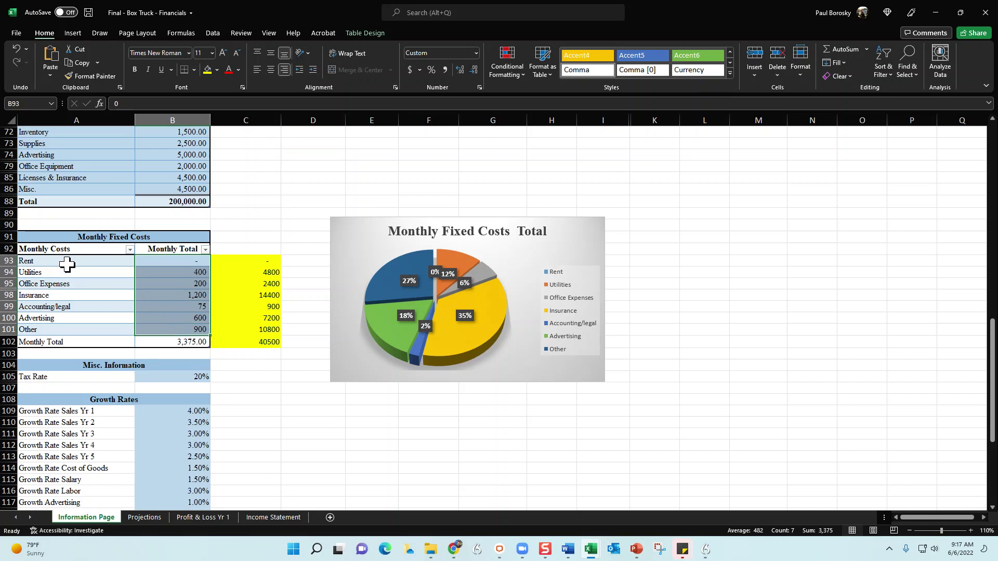
drag(65, 260, 68, 333)
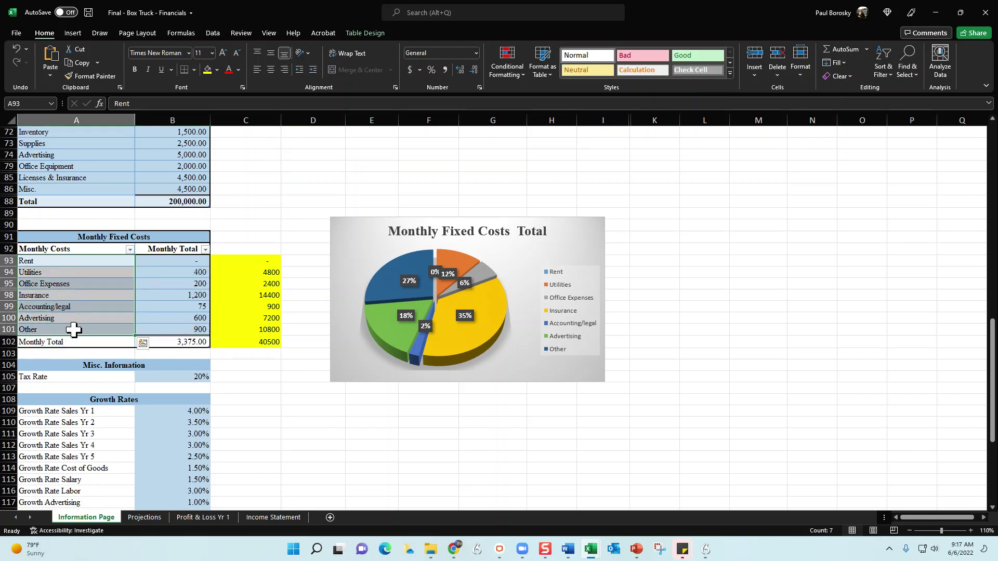
click(290, 230)
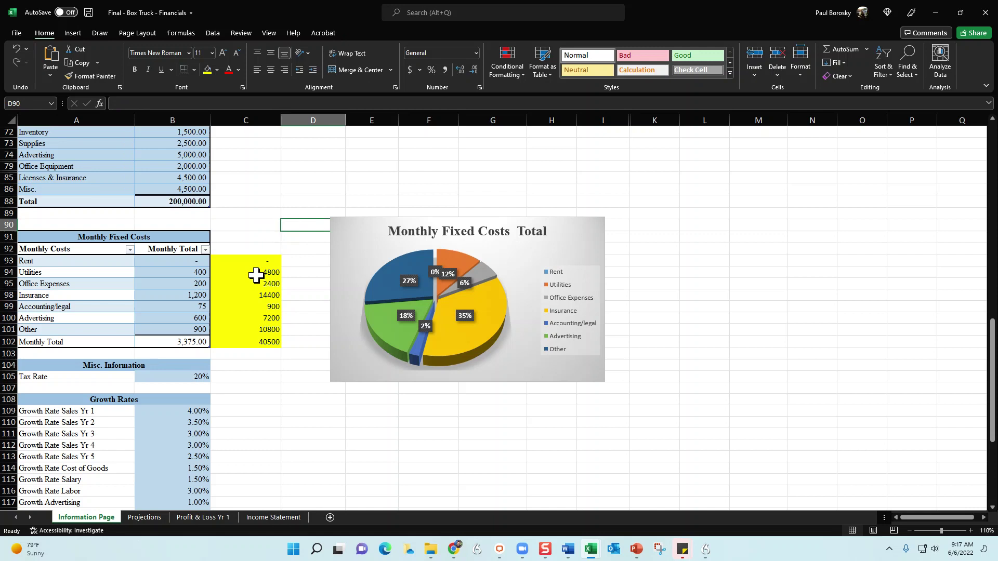
scroll(179, 364, down, 3)
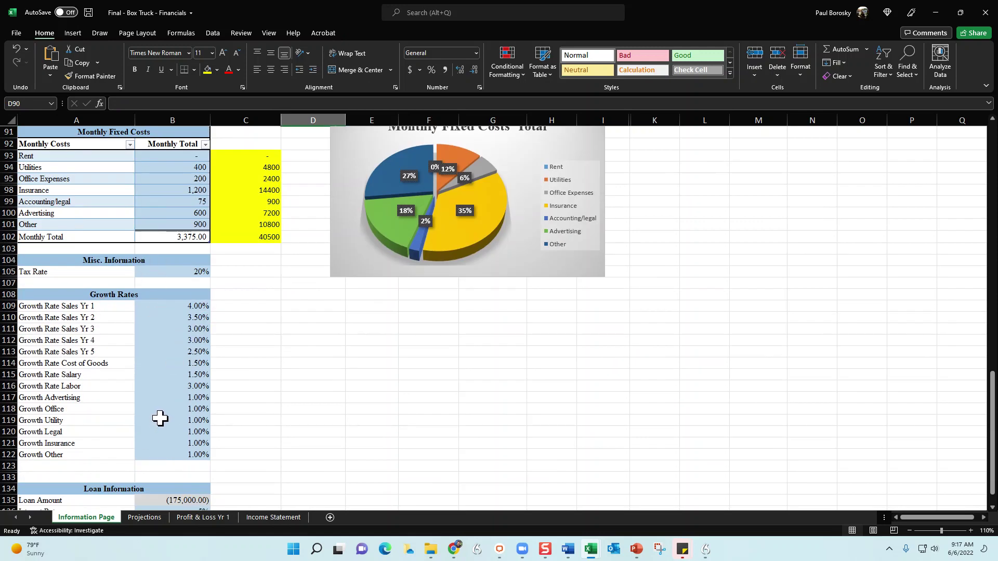
scroll(184, 302, down, 1)
scroll(184, 301, down, 1)
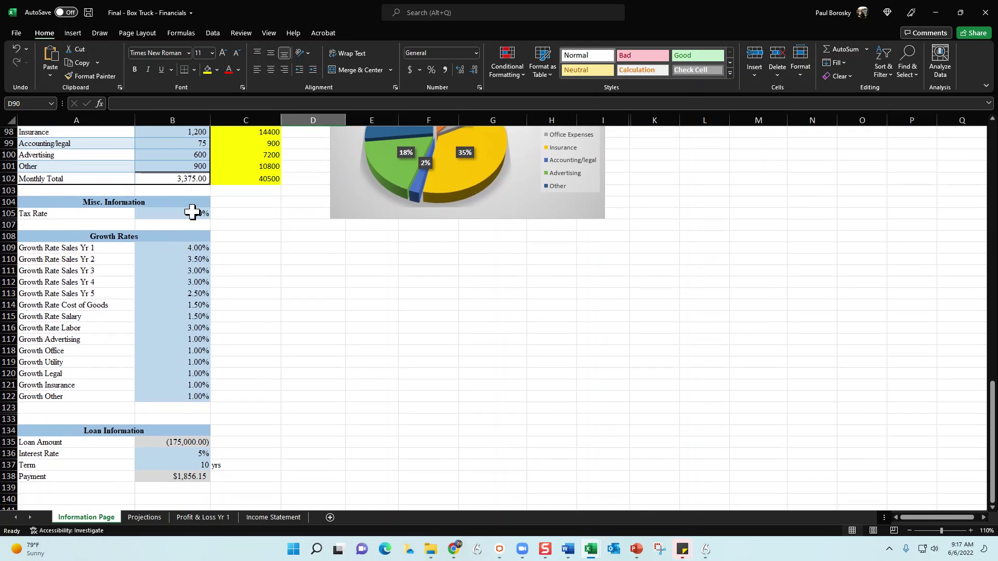
click(194, 212)
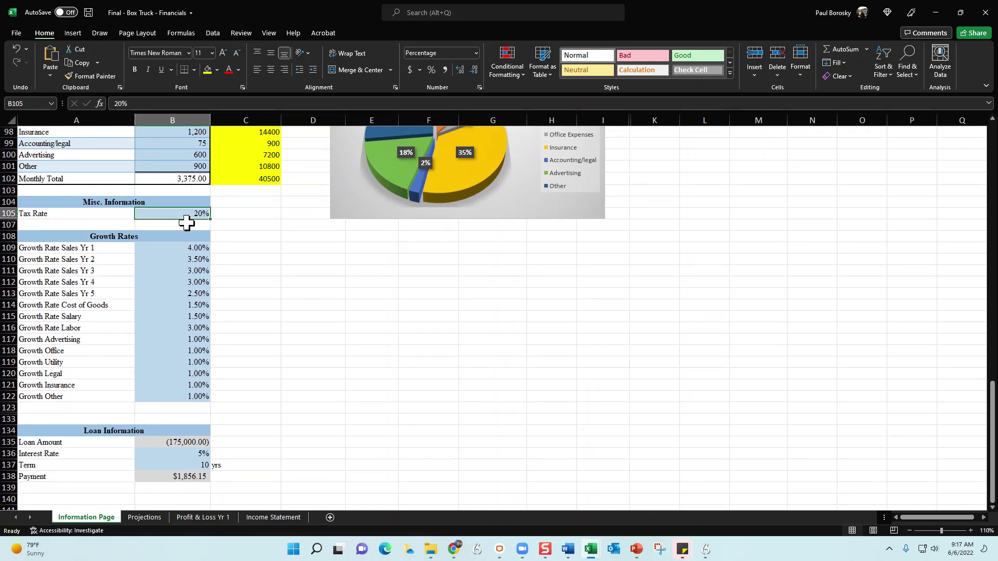
scroll(221, 327, down, 2)
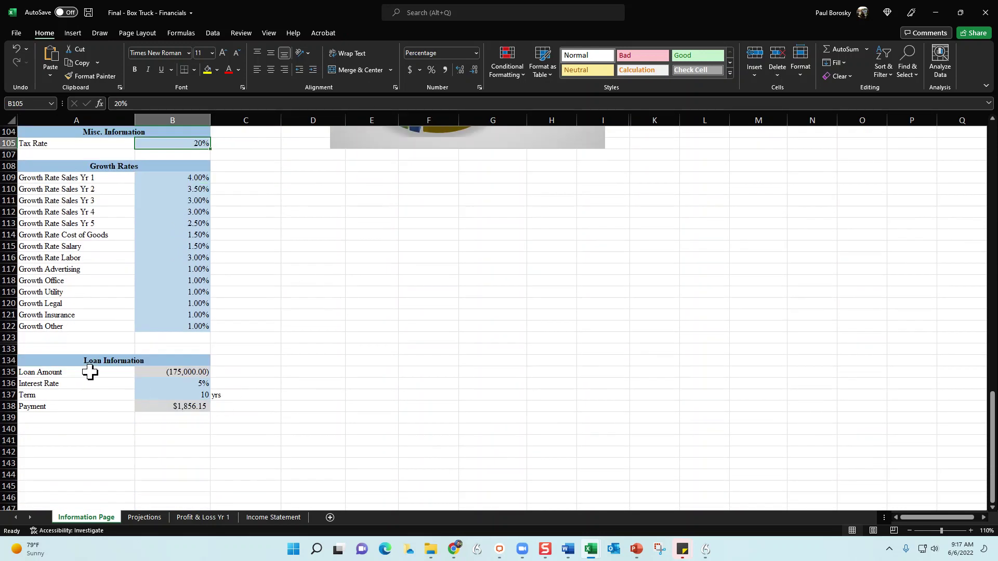
scroll(192, 330, up, 10)
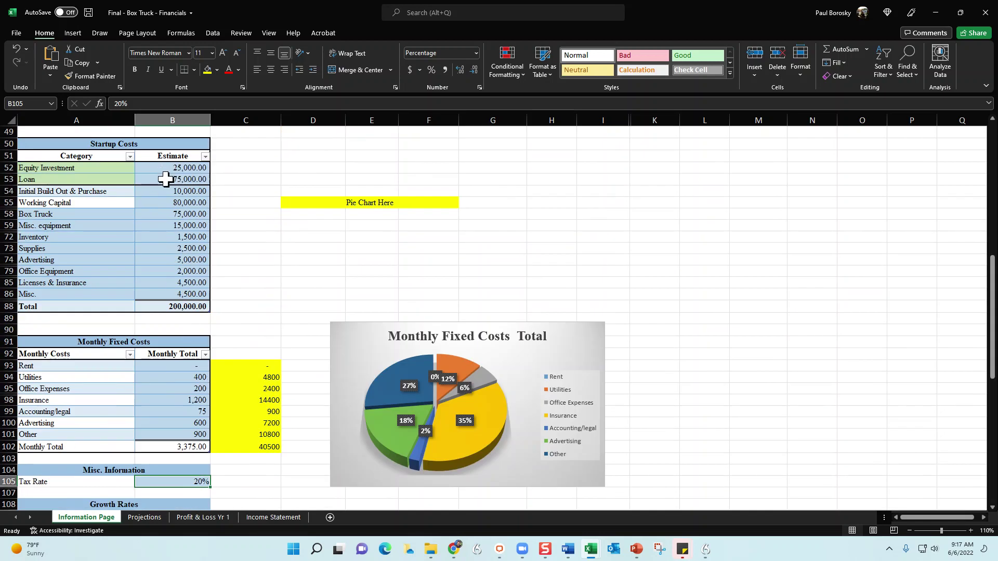
click(165, 180)
Step: Set the loan term to 8 years and the loan interest rate to 6%
scroll(176, 297, down, 3)
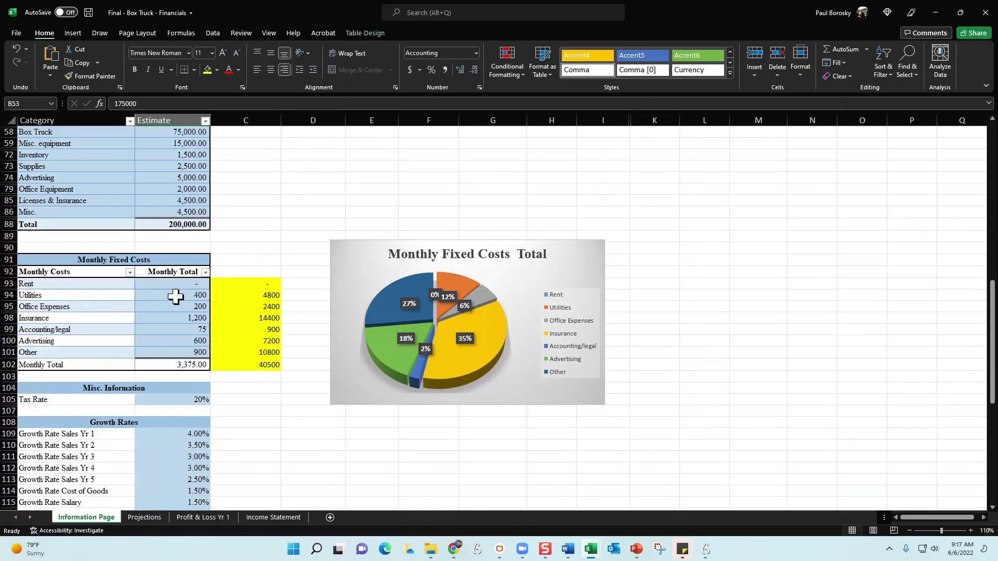
scroll(176, 296, down, 9)
click(182, 315)
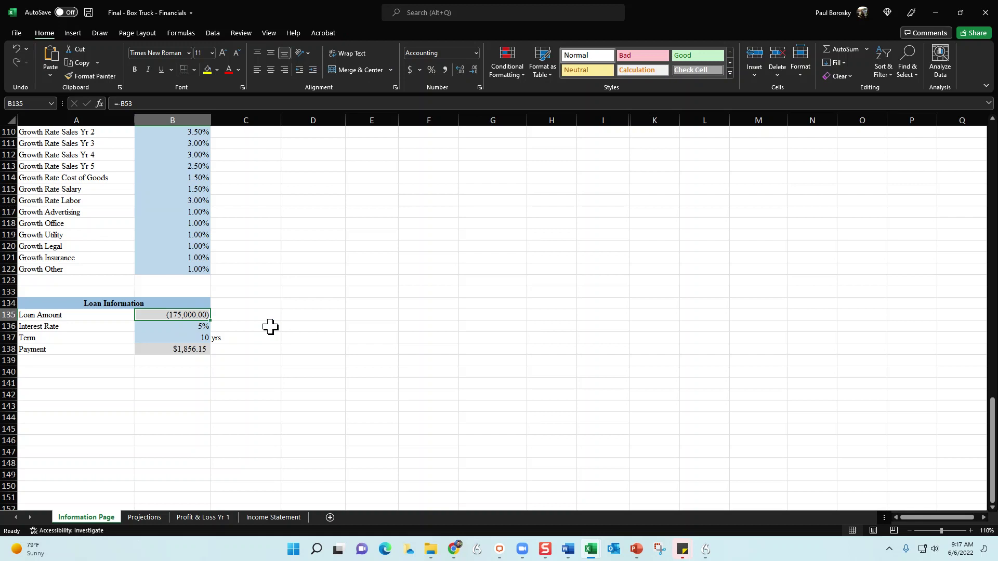
click(178, 327)
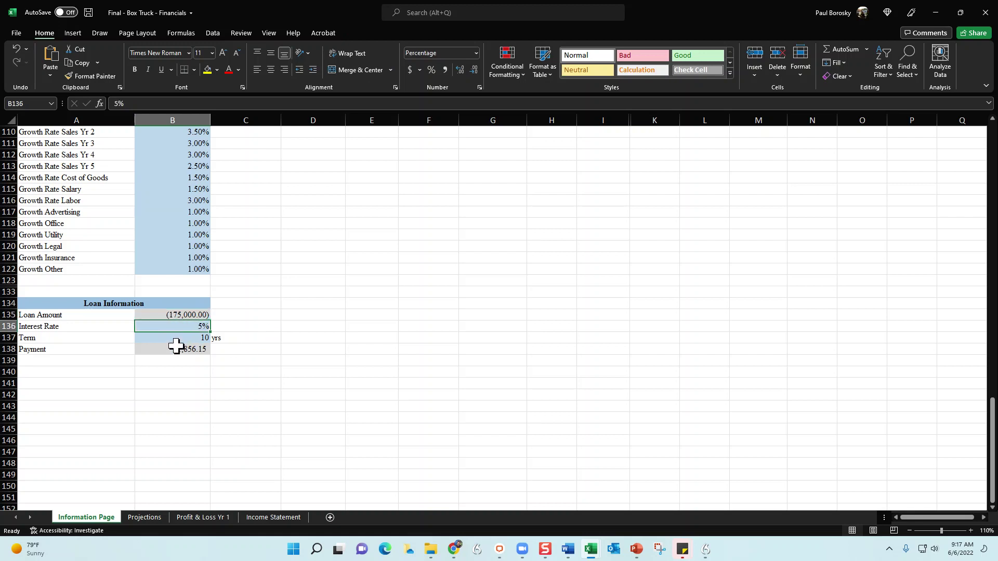
click(178, 338)
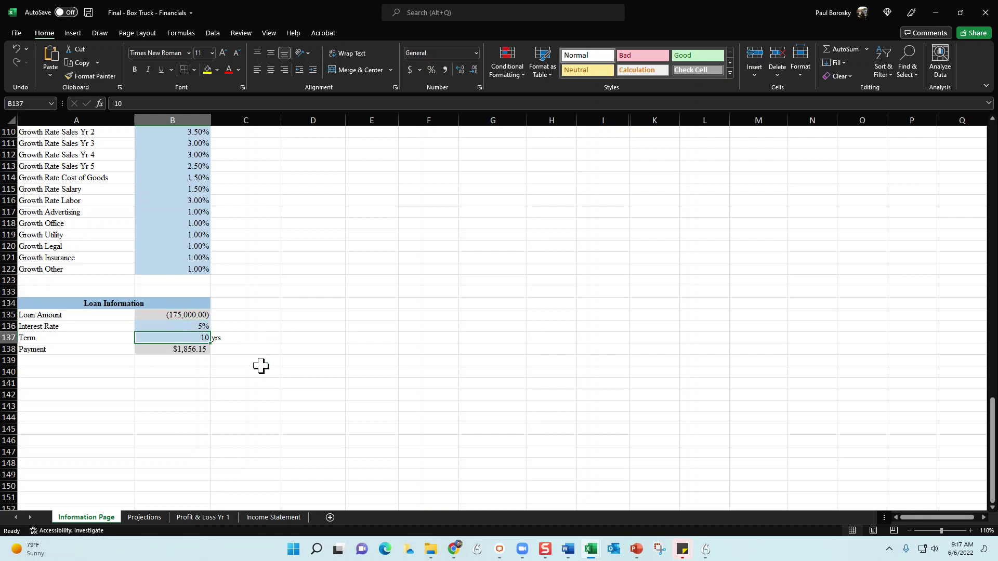
text(8)
key(Return)
key(Up)
key(Up)
text(6)
key(Return)
scroll(204, 343, up, 15)
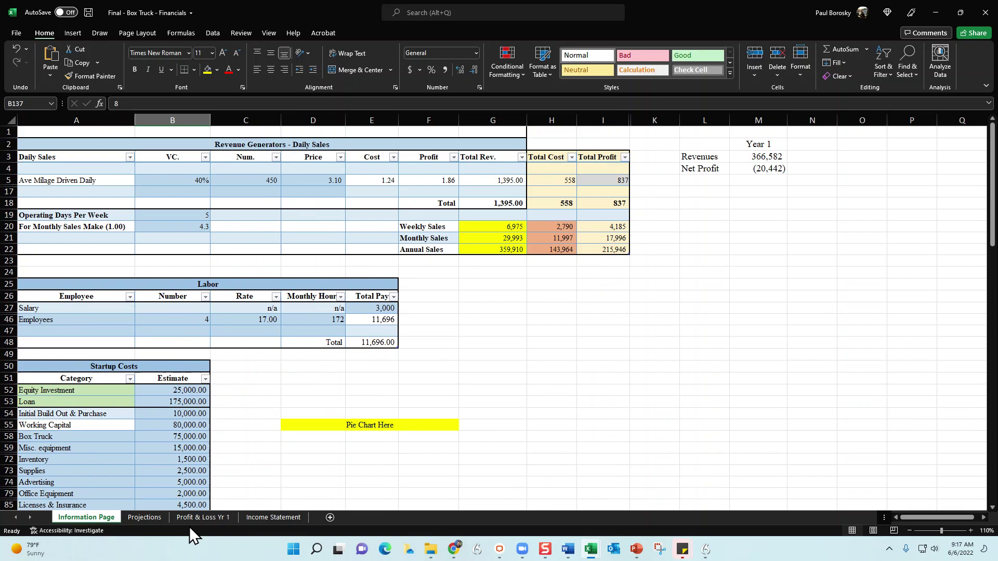
Step: Step through the Month 1–12 columns on Profit & Loss Yr 1, then view the Income Statement's losses
click(204, 517)
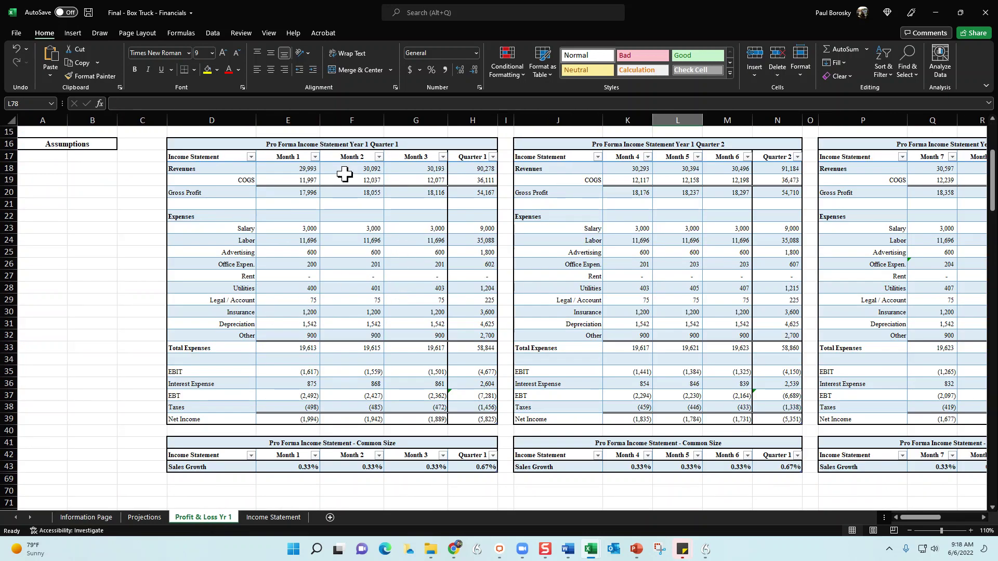
click(292, 156)
click(413, 158)
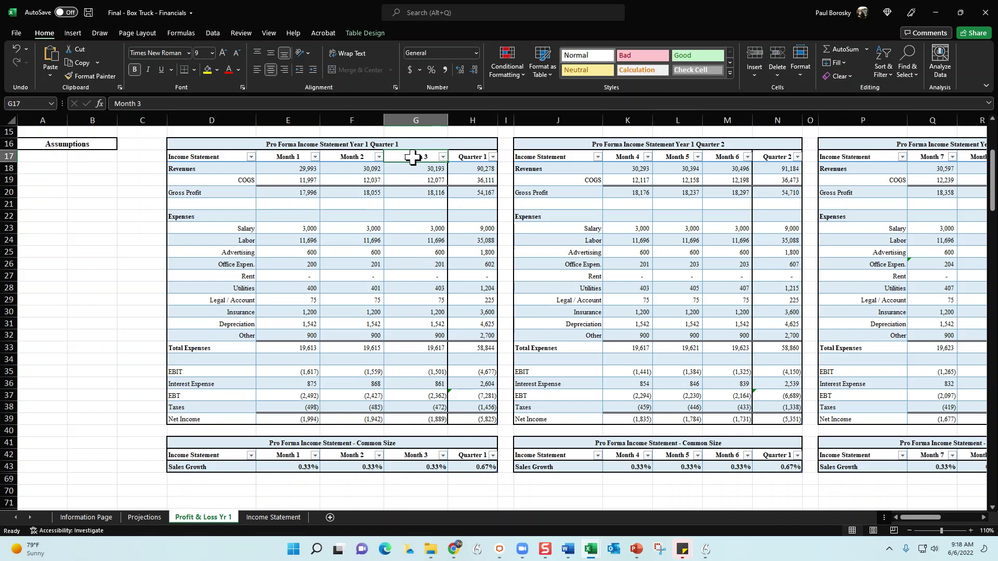
click(624, 158)
click(724, 157)
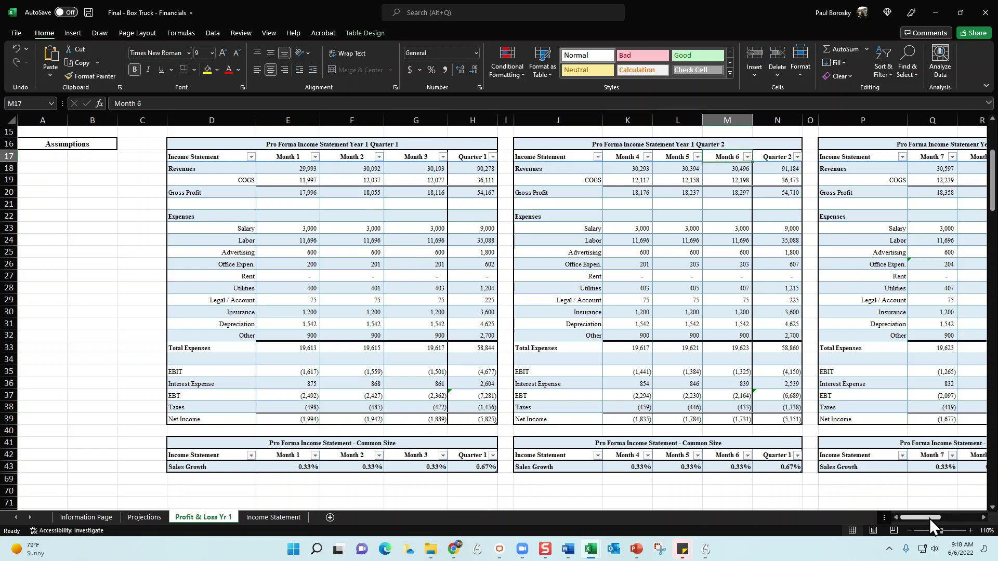
drag(929, 518, 963, 520)
click(478, 160)
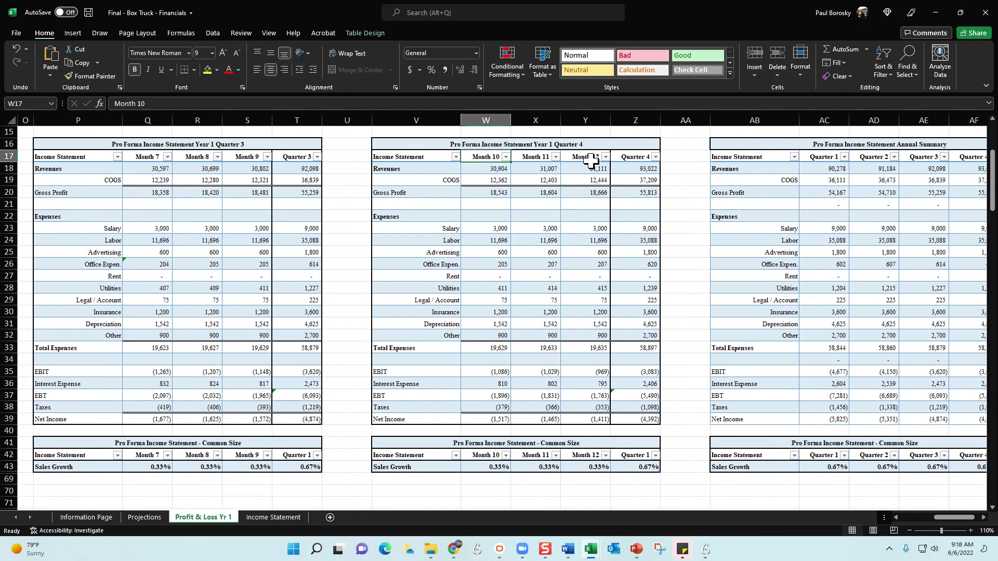
click(588, 158)
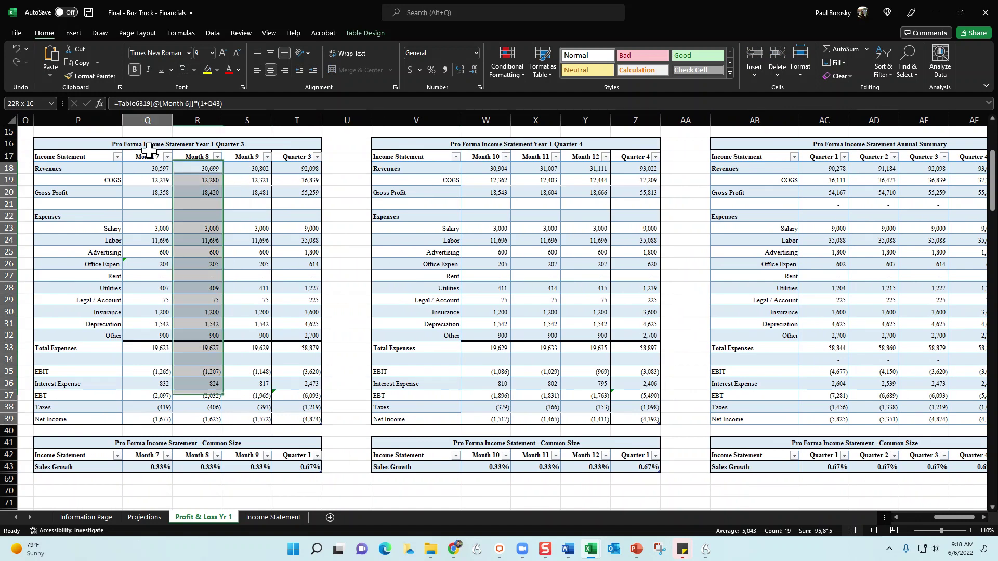
click(233, 158)
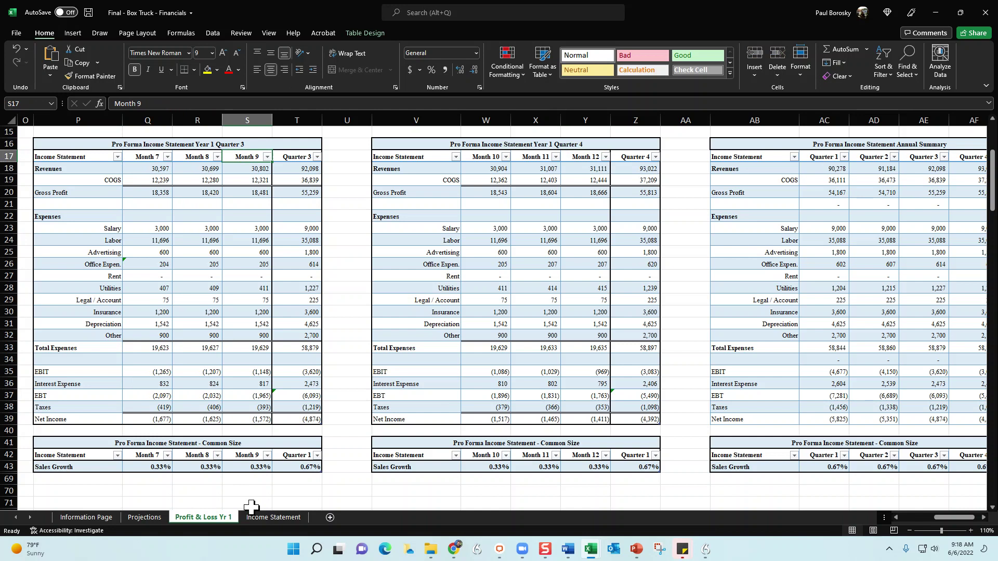
click(265, 518)
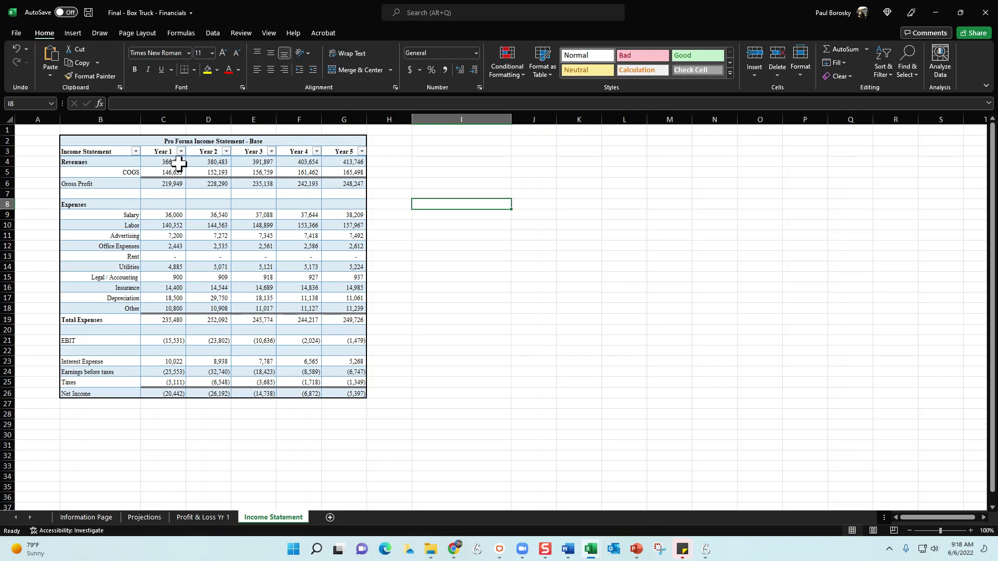
Step: Set the Labor table's employee count to 1 on the Information Page
click(104, 518)
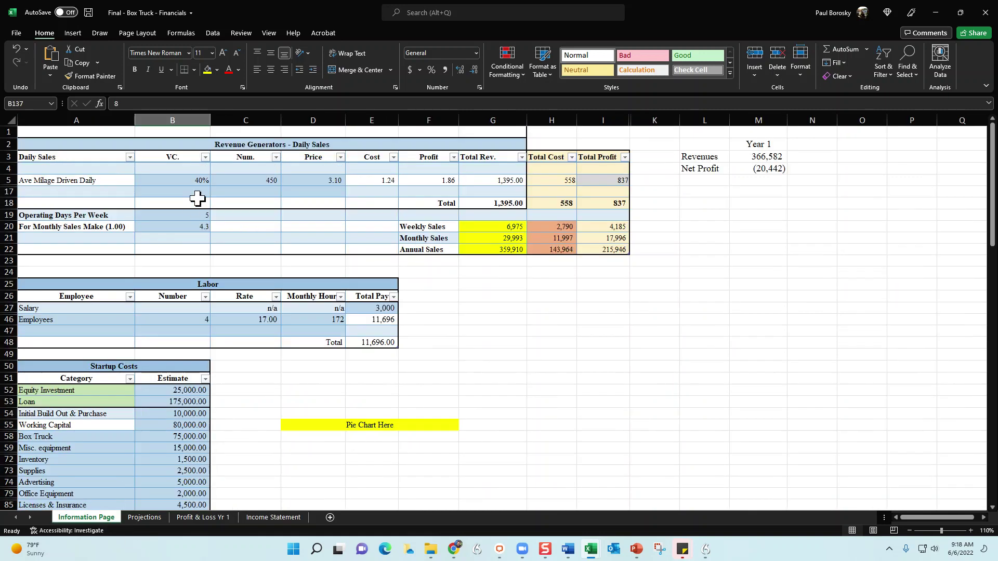
click(200, 319)
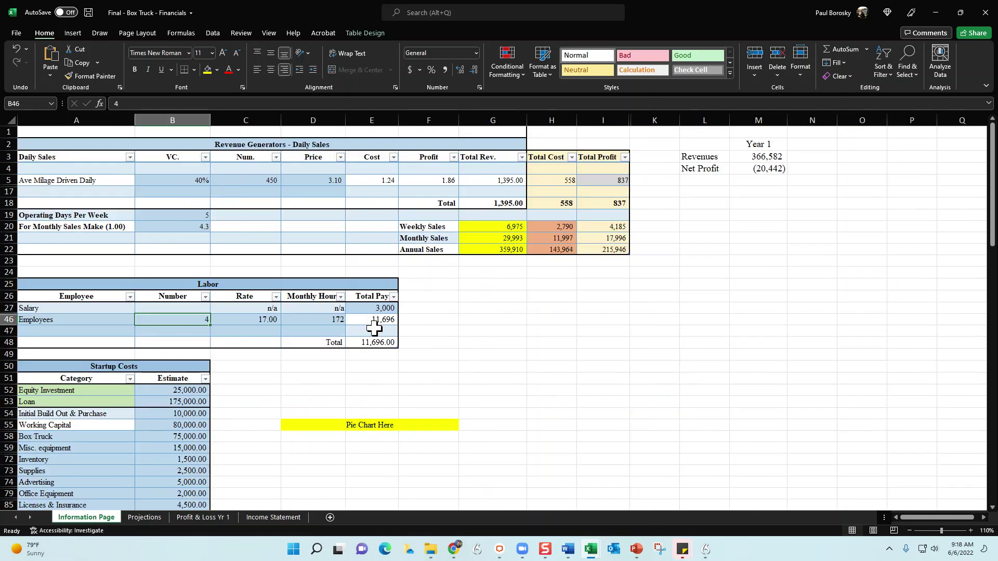
text(1)
key(Return)
click(768, 171)
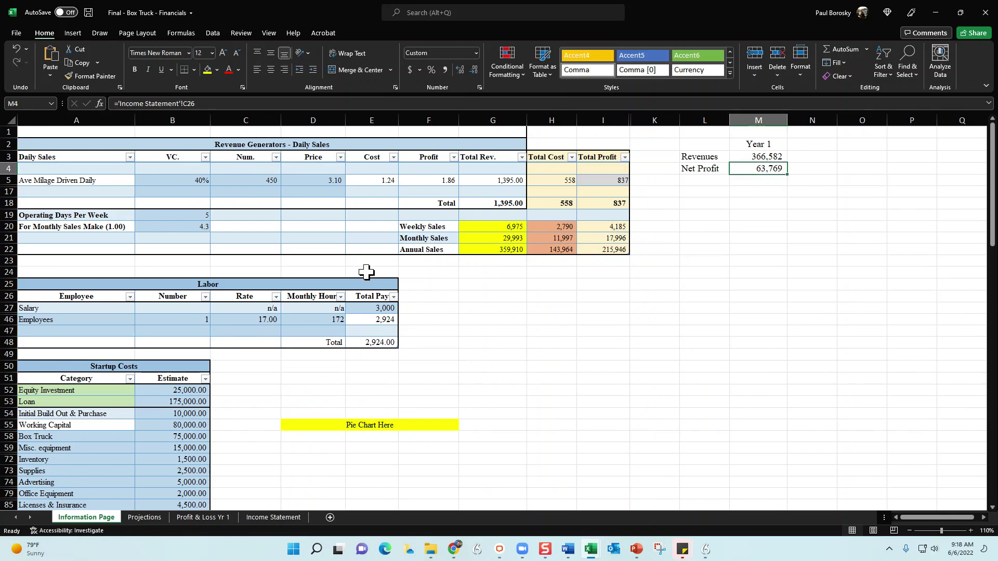
Step: Raise daily miles driven to 500
click(223, 180)
text(500)
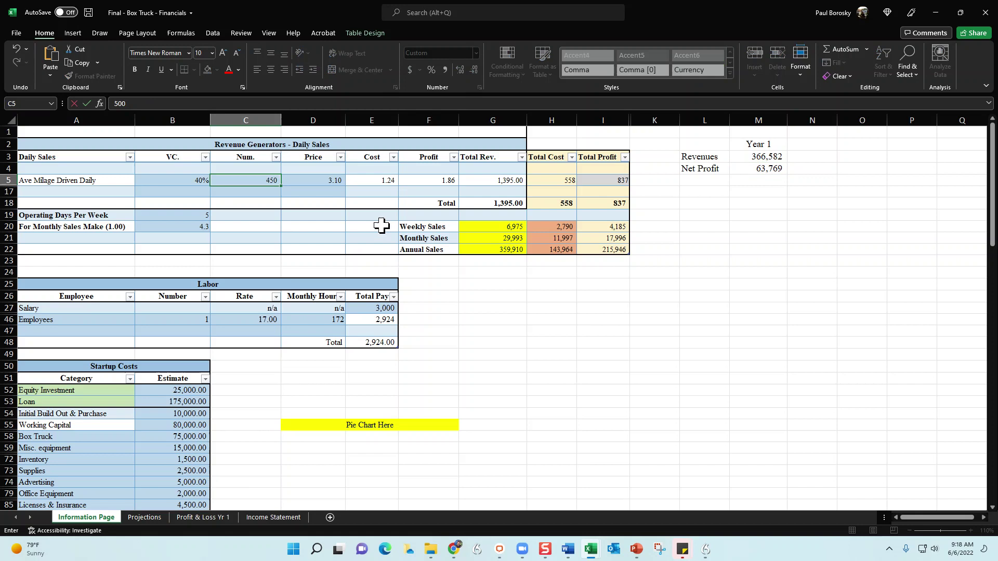
key(Return)
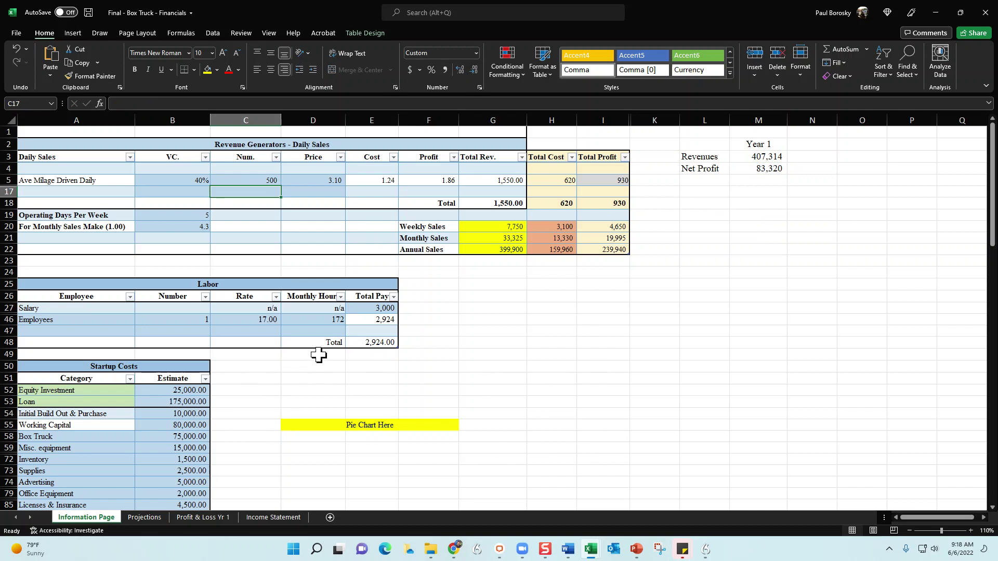
click(272, 517)
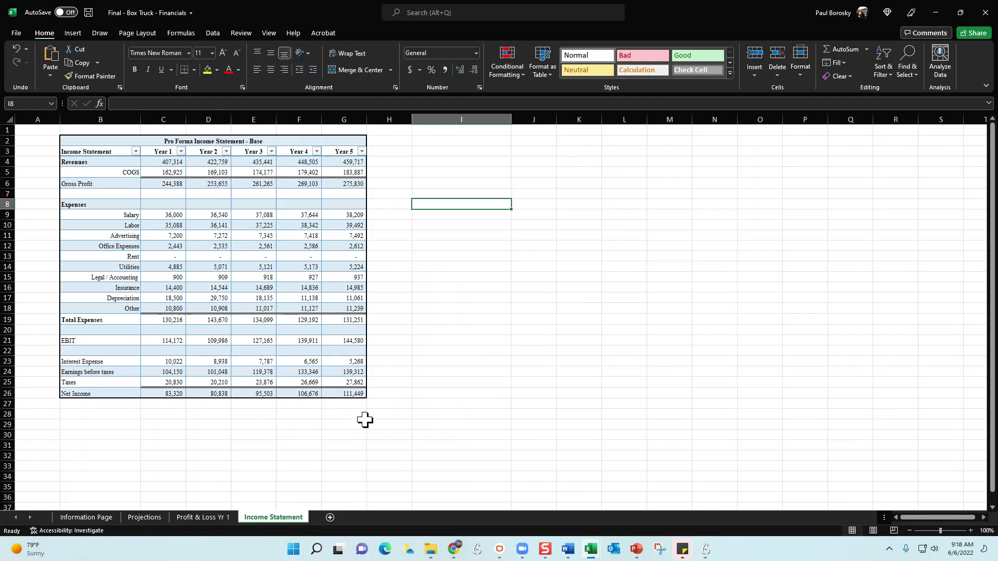
click(99, 518)
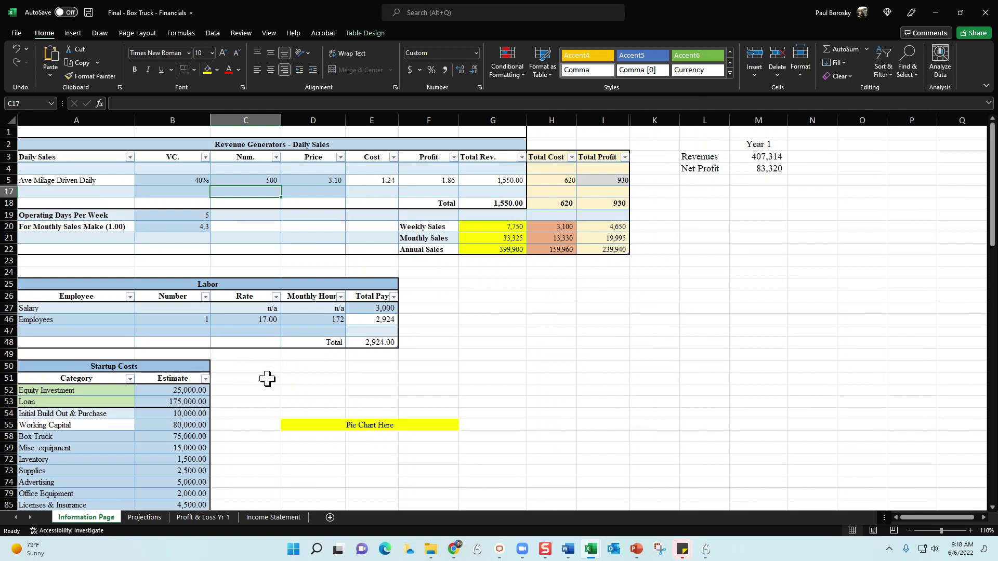
Step: Scroll down to the Monthly Fixed Costs table and pie chart, then minimise to the desktop
scroll(260, 369, down, 3)
scroll(138, 343, down, 1)
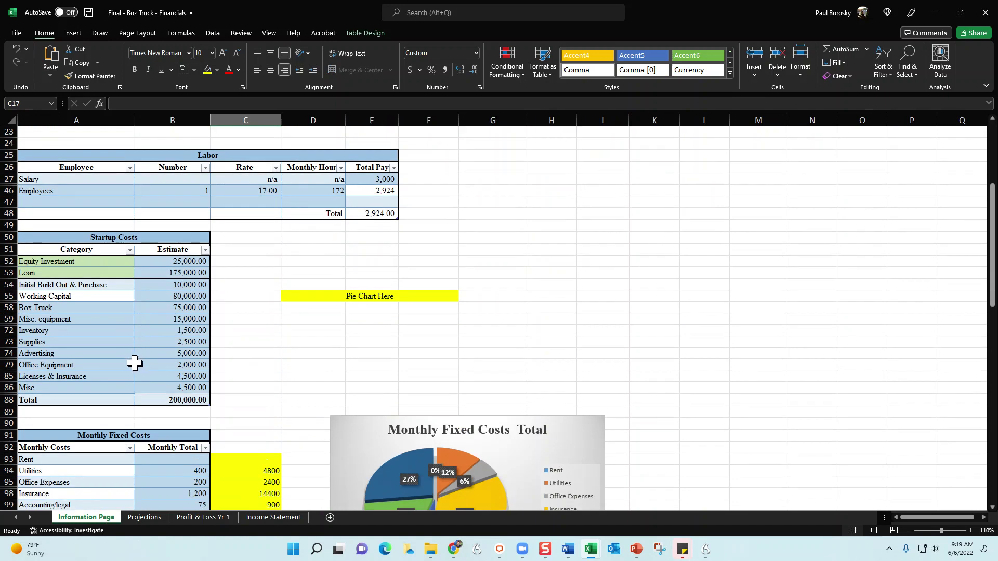
scroll(136, 370, down, 5)
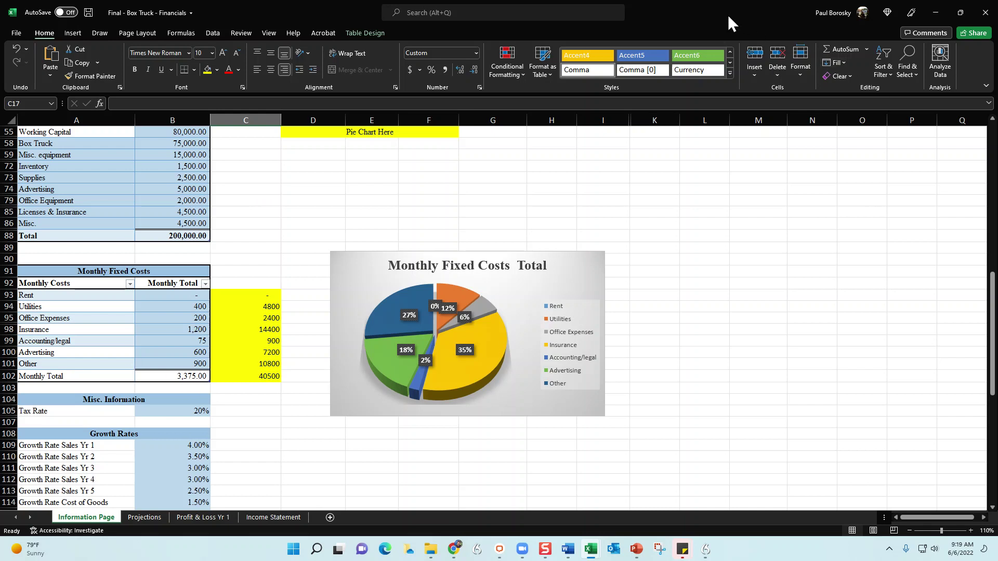
key(super+d)
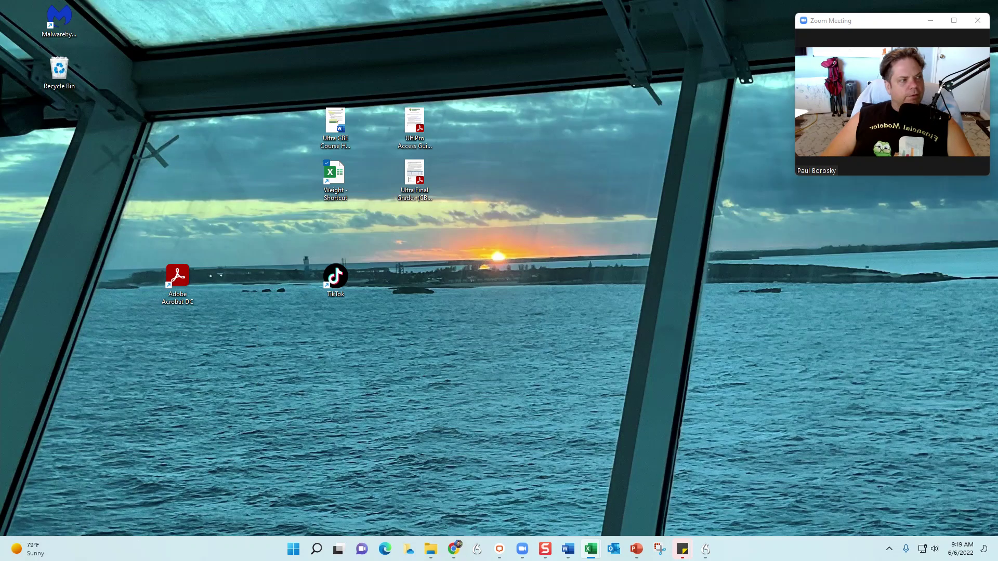
Step: Return to PowerPoint and show slide 3, the Summary slide
key(alt+Tab)
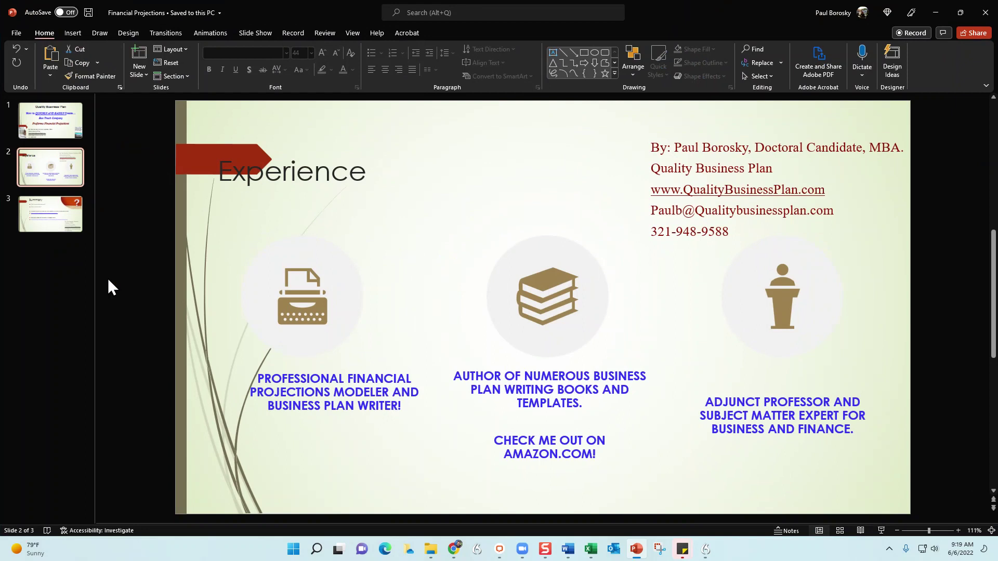
click(58, 204)
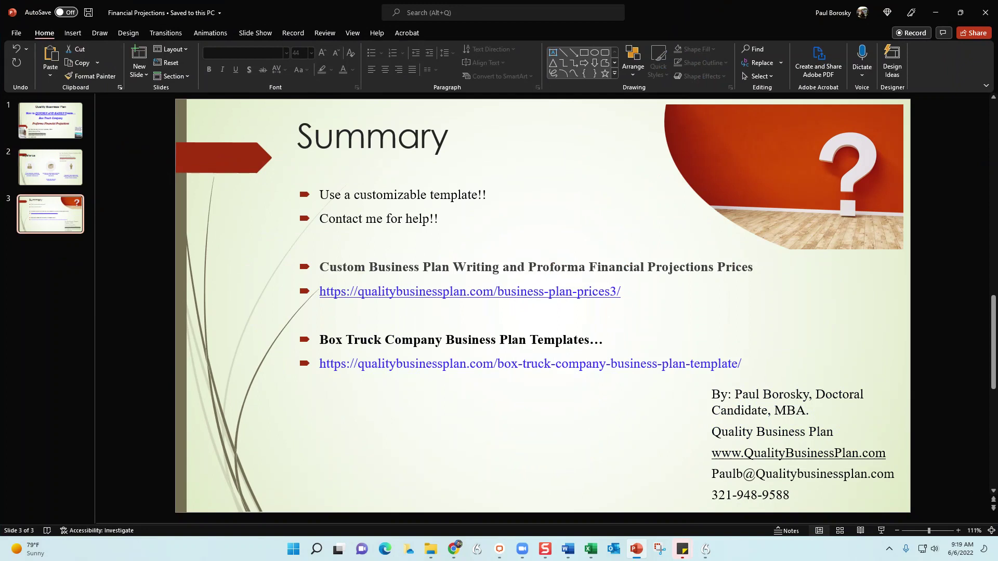
key(alt+Tab)
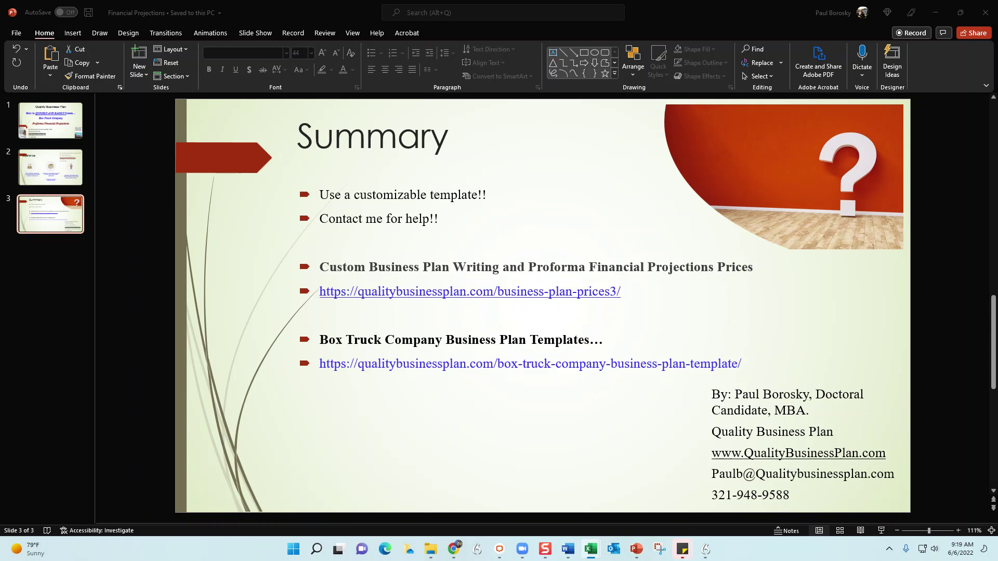